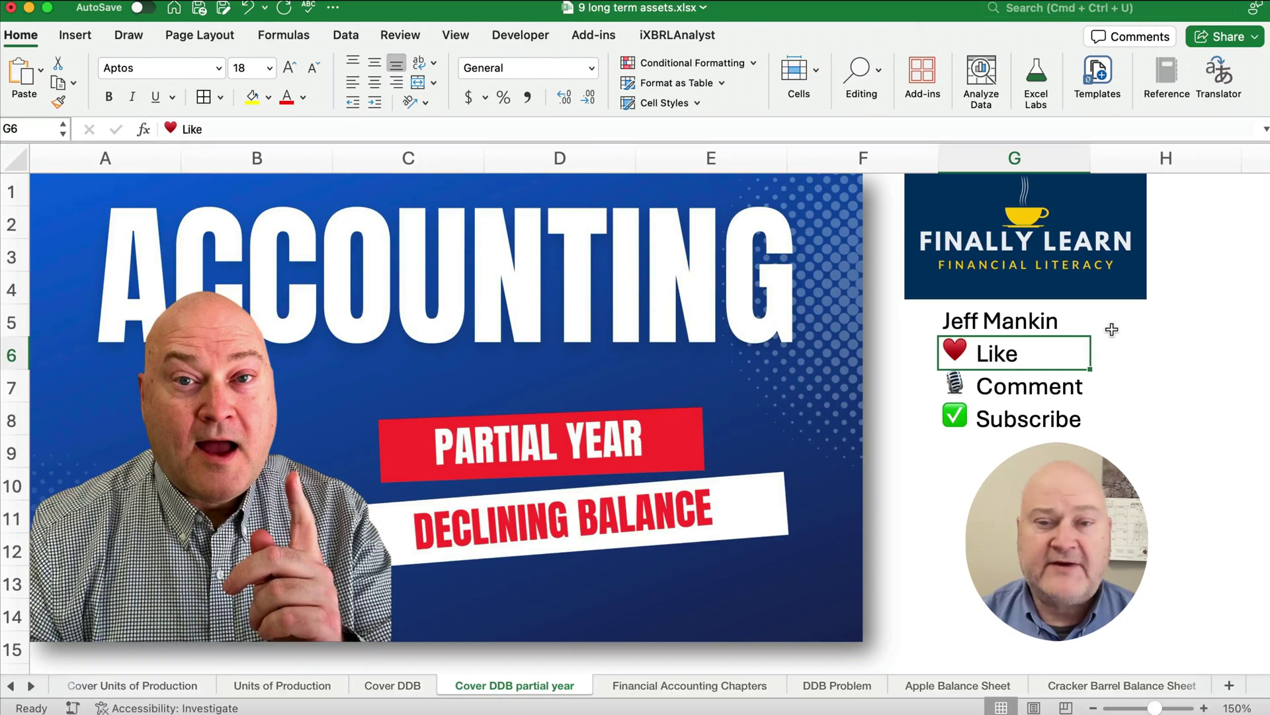
Go to the next sheet, Financial Accounting Chapters, which lists the 14 chapters
key(alt+Right)
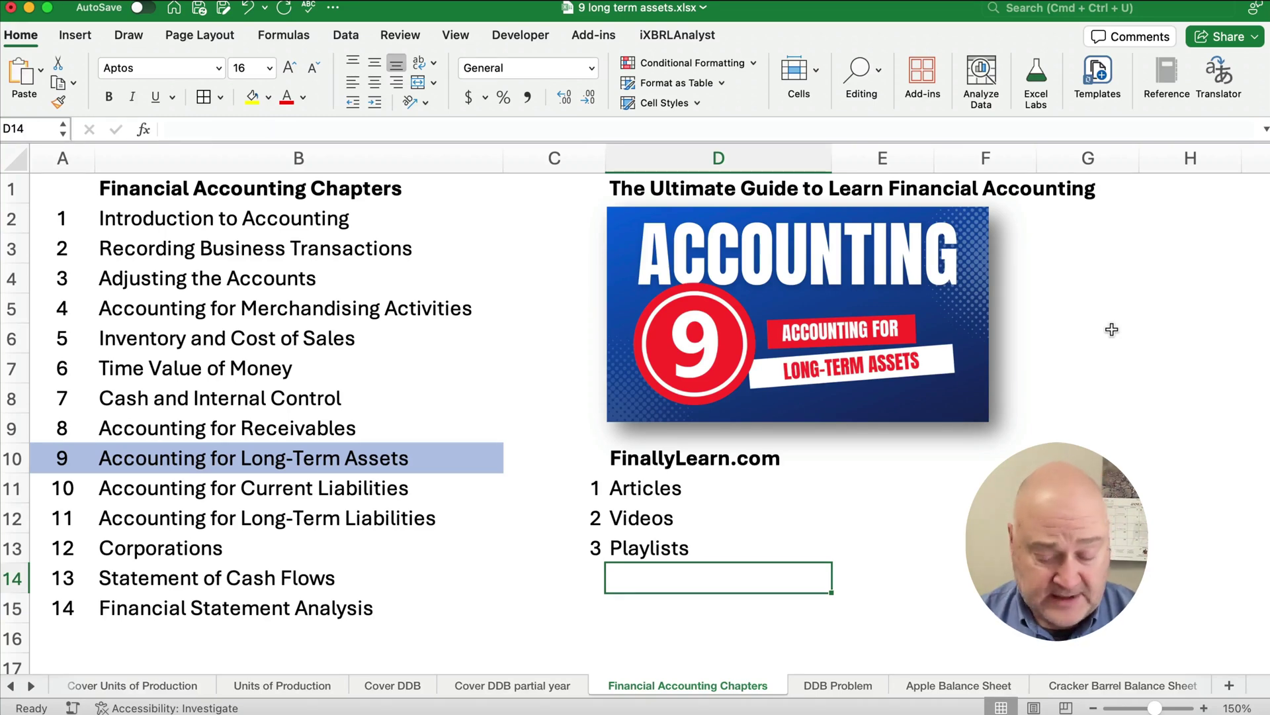
Move on to the DDB Problem sheet for the $525,000 equipment bought 4/1/25
key(alt+Right)
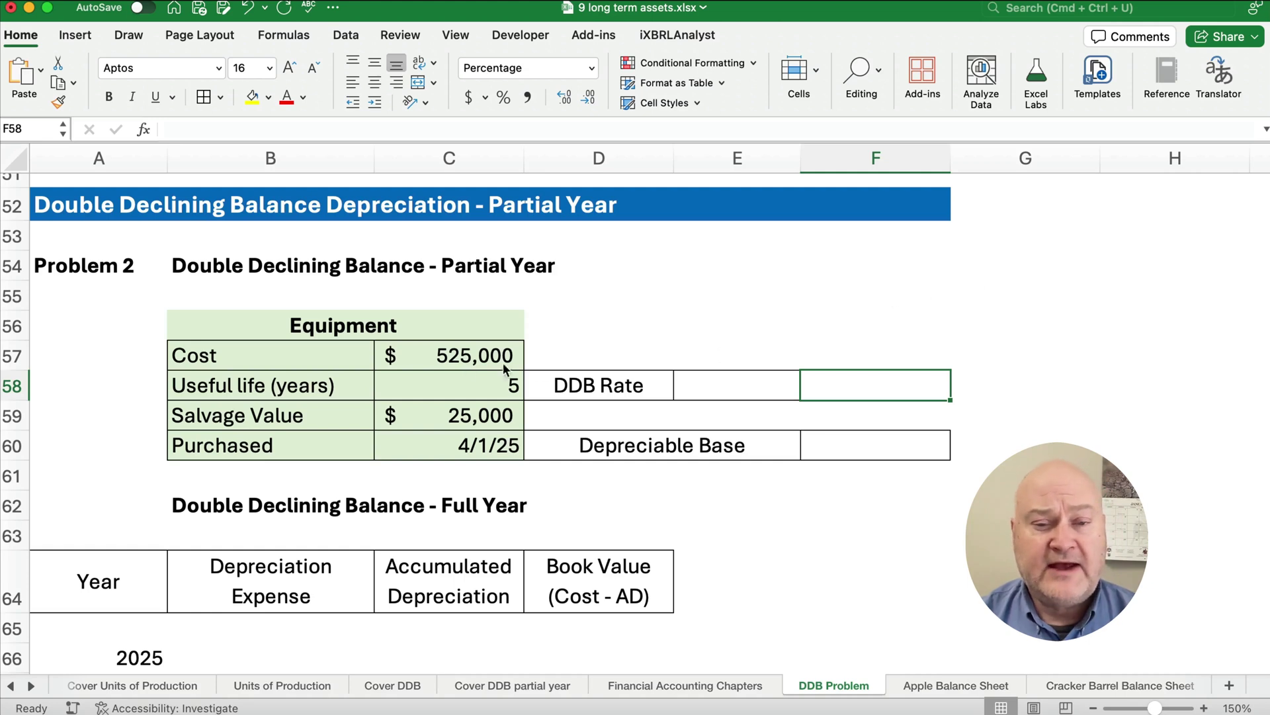
Enter the DDB rate =2/C58 in E58 and F58, showing 2/5 and 40.00%
click(465, 361)
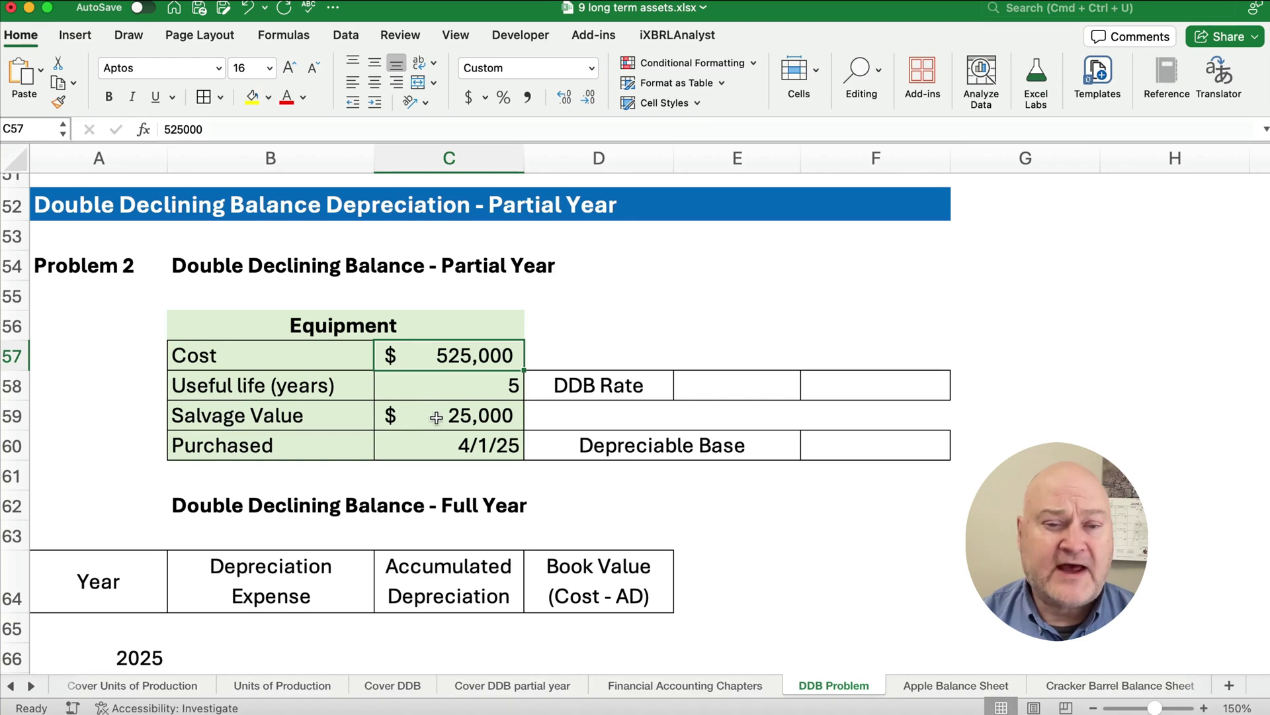
click(455, 449)
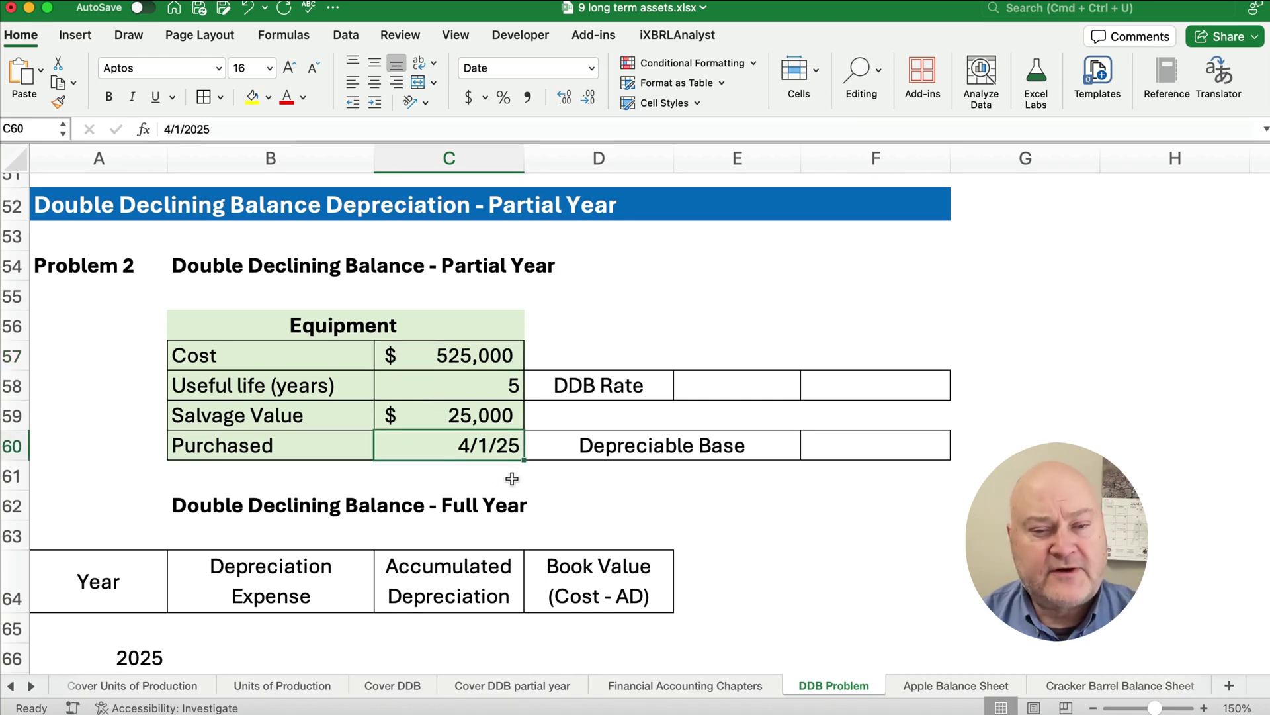
click(715, 393)
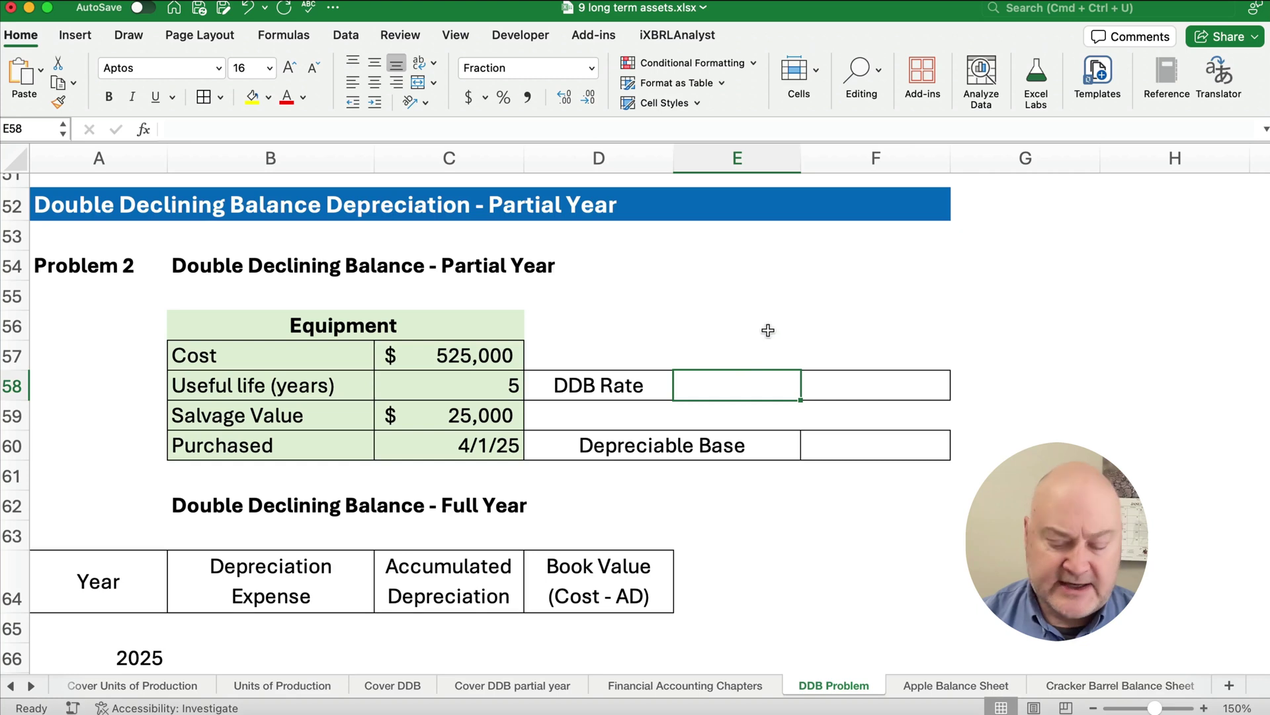
text(=2/)
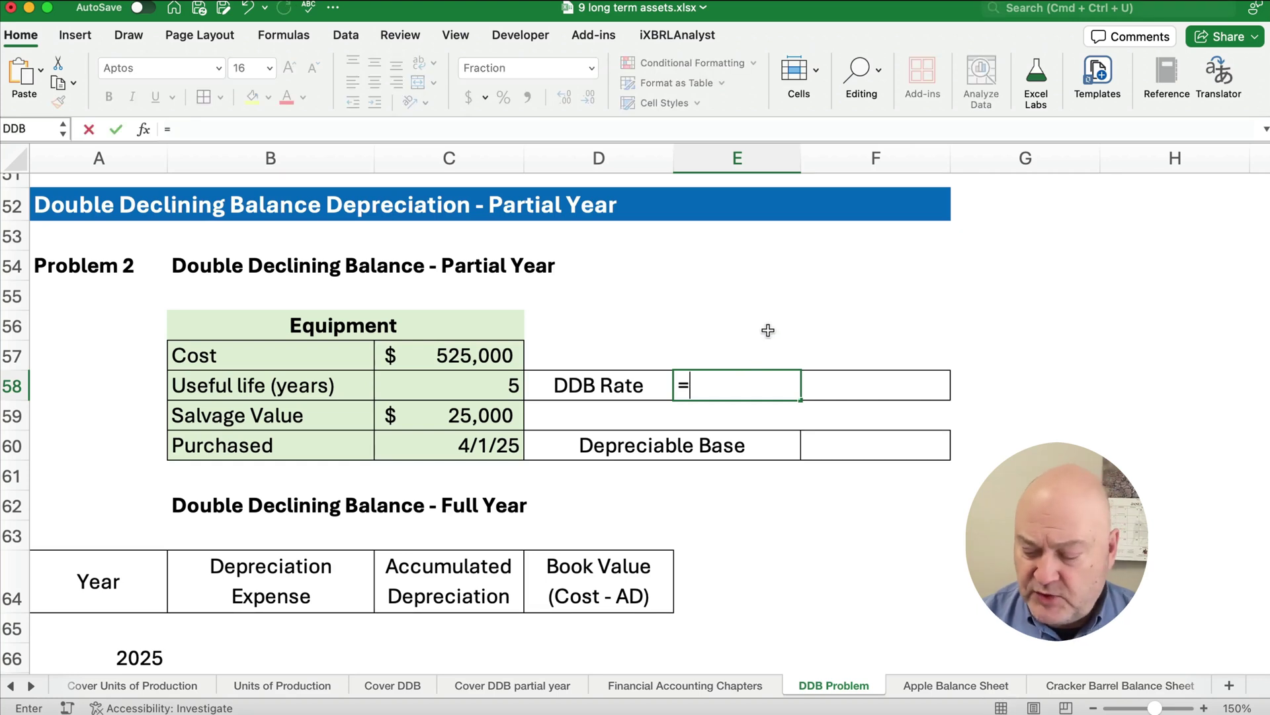
click(502, 384)
key(Return)
key(Up)
key(Right)
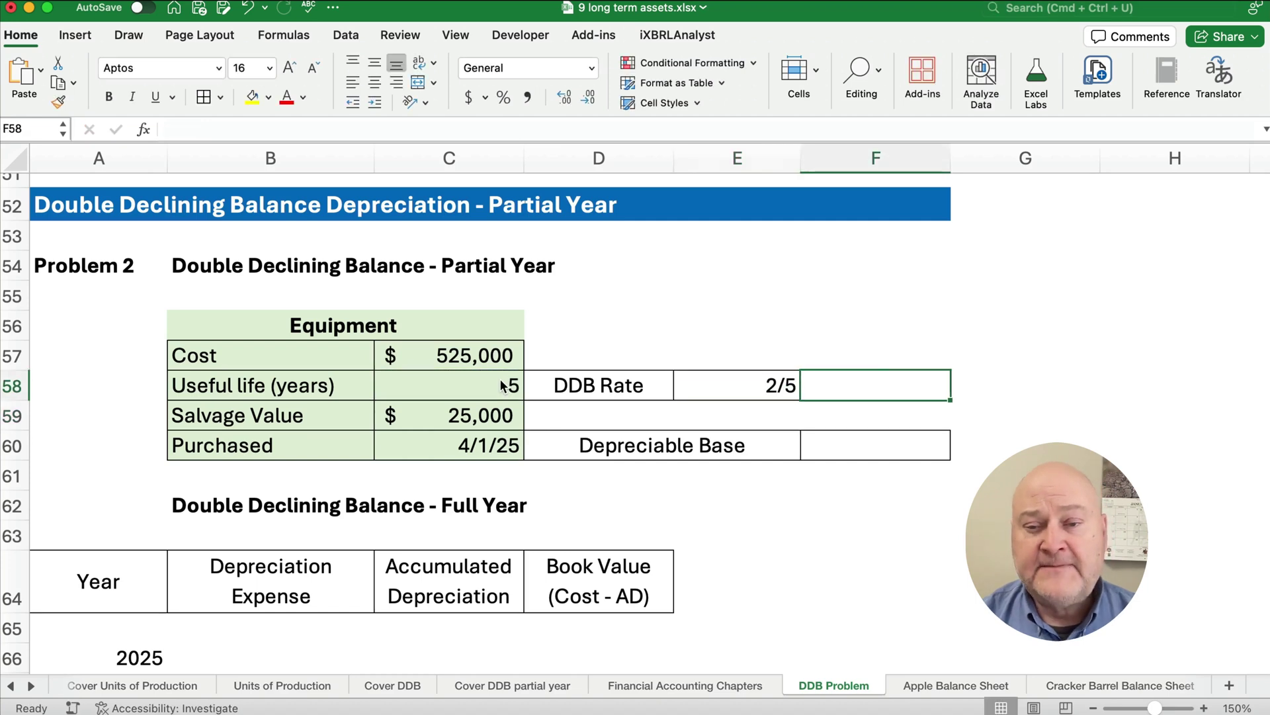
text(=)
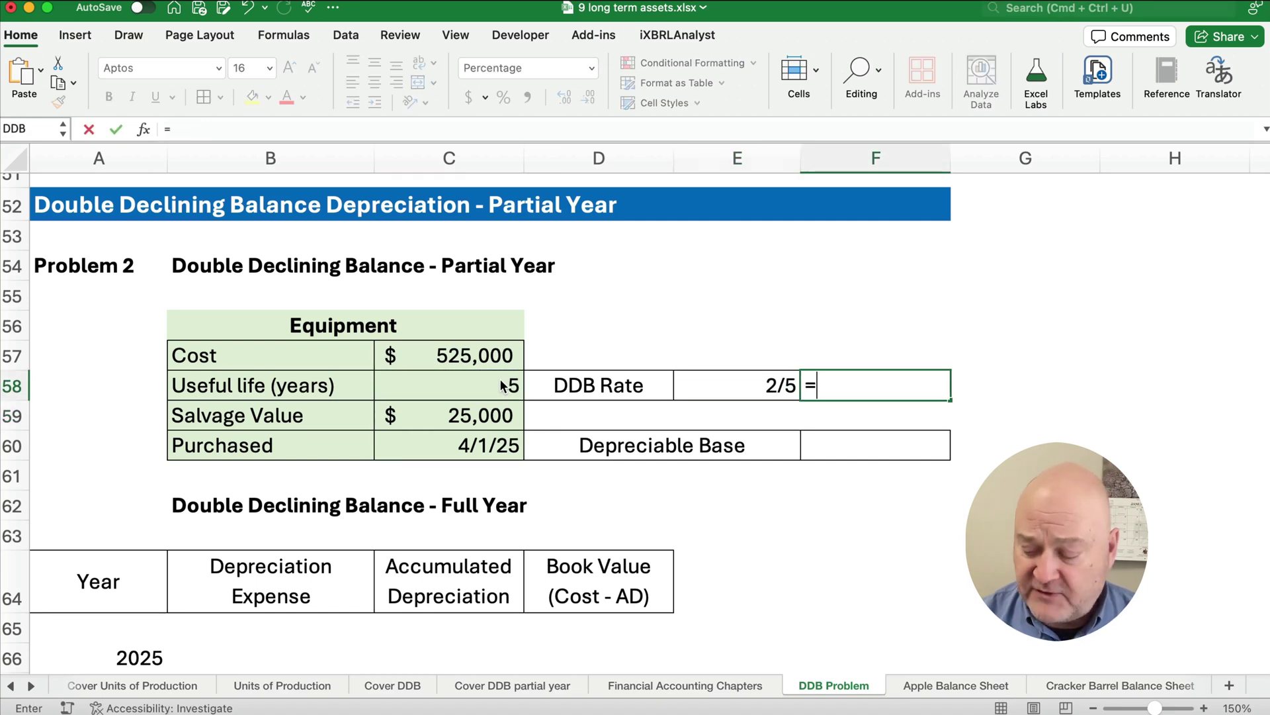
text(2/)
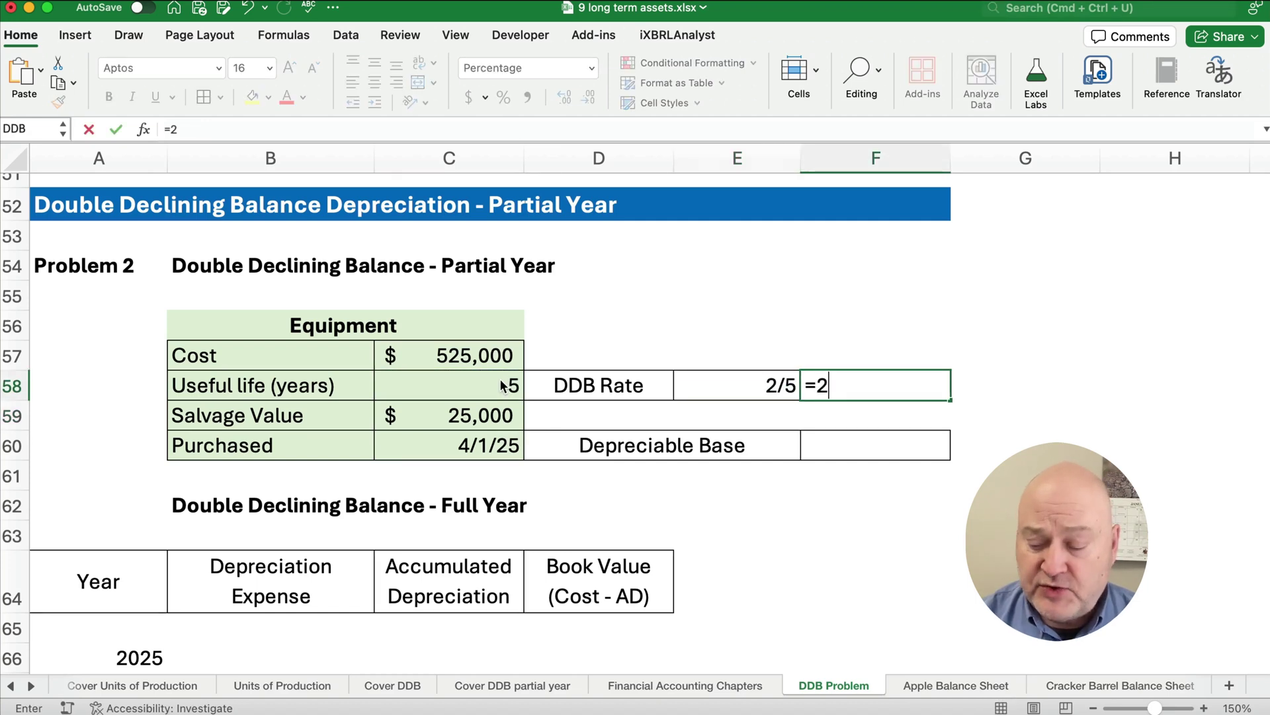
click(496, 382)
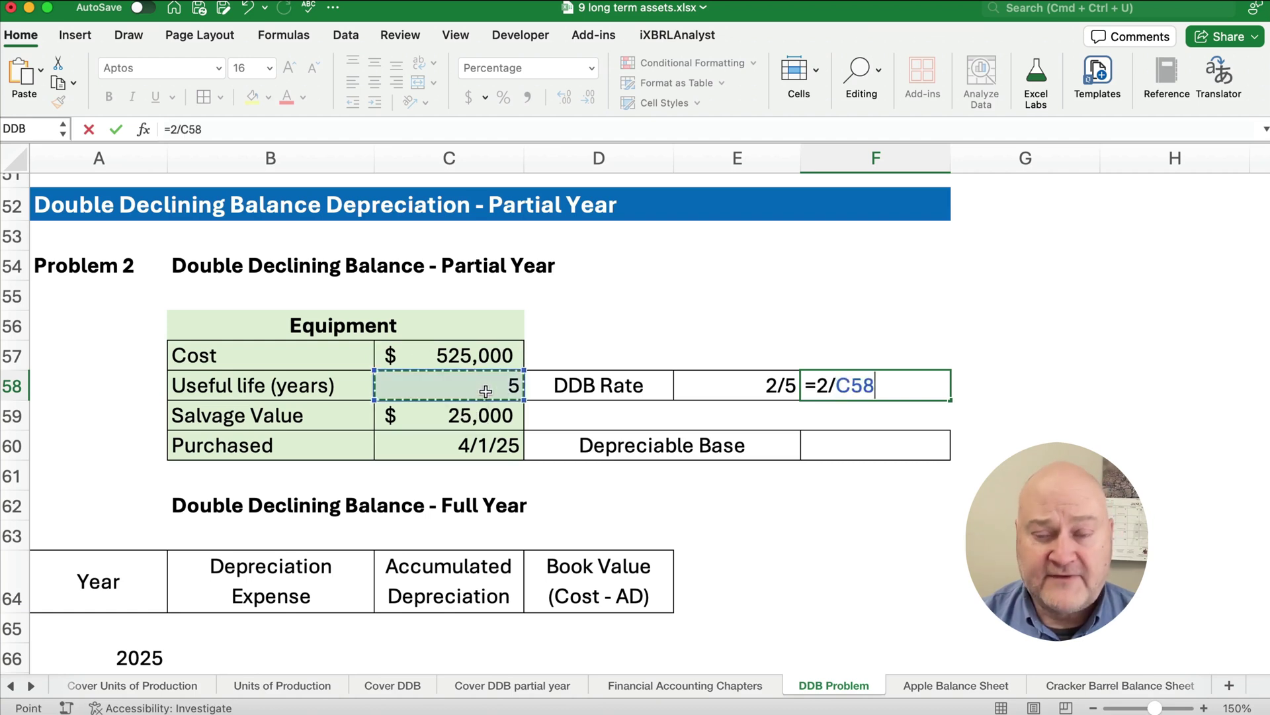
key(Return)
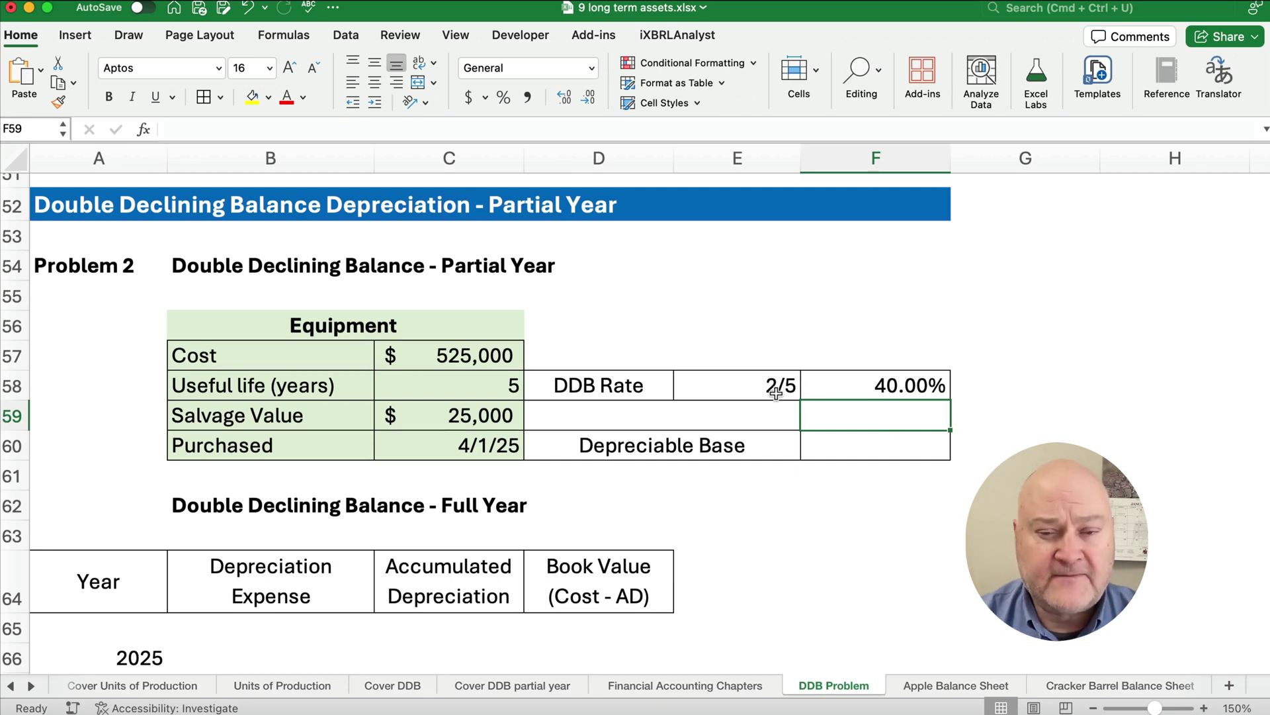
Compute the depreciable base in F60 as =C57-C59, giving $500,000
click(823, 443)
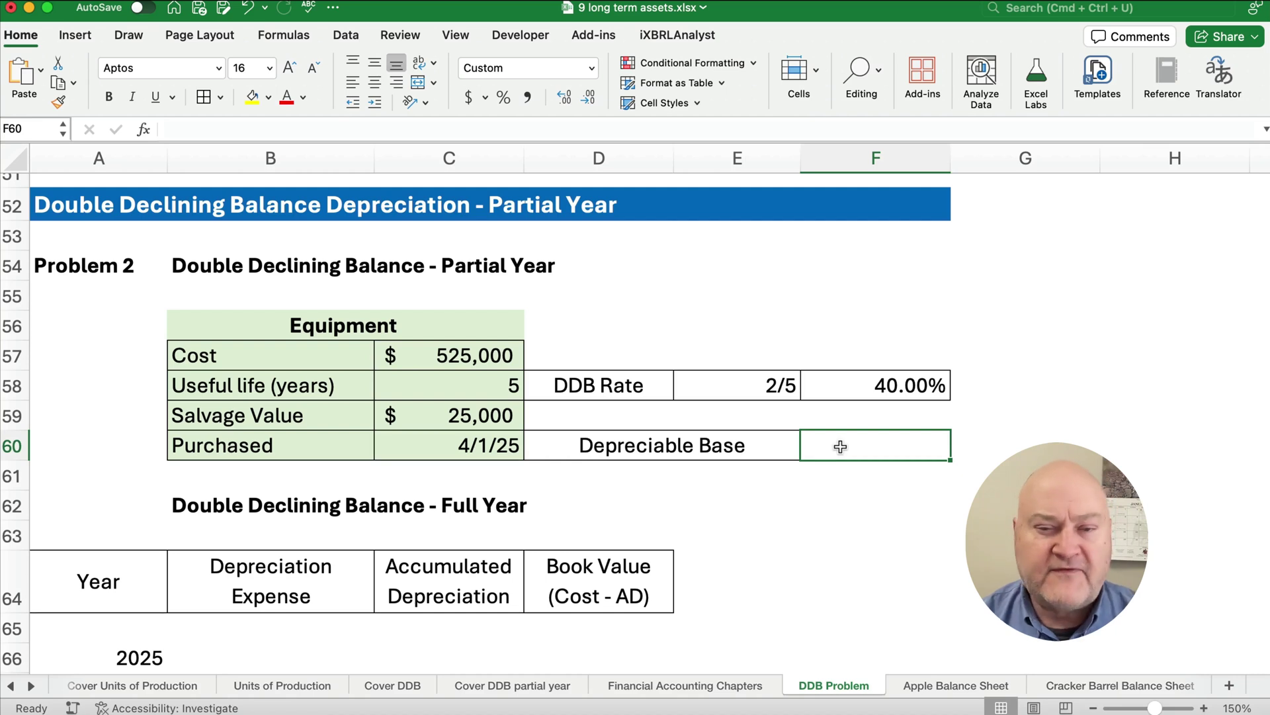
text(=)
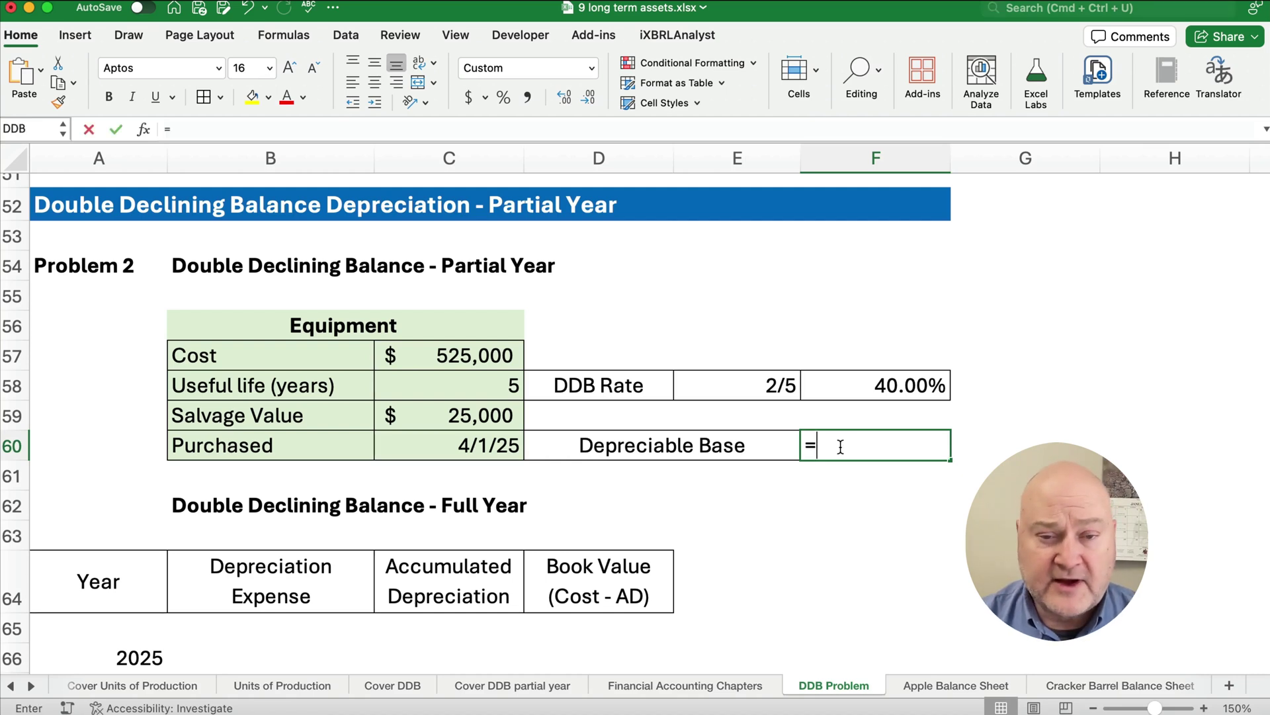
click(469, 361)
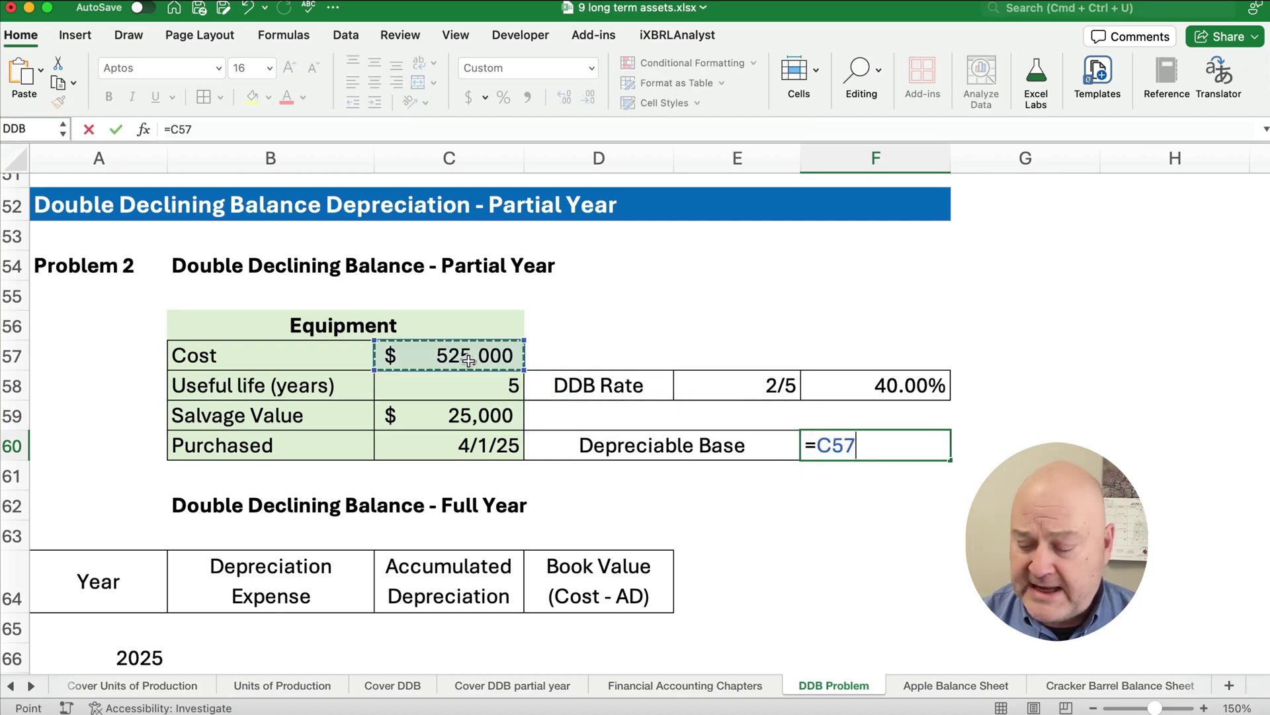
text(-)
click(441, 424)
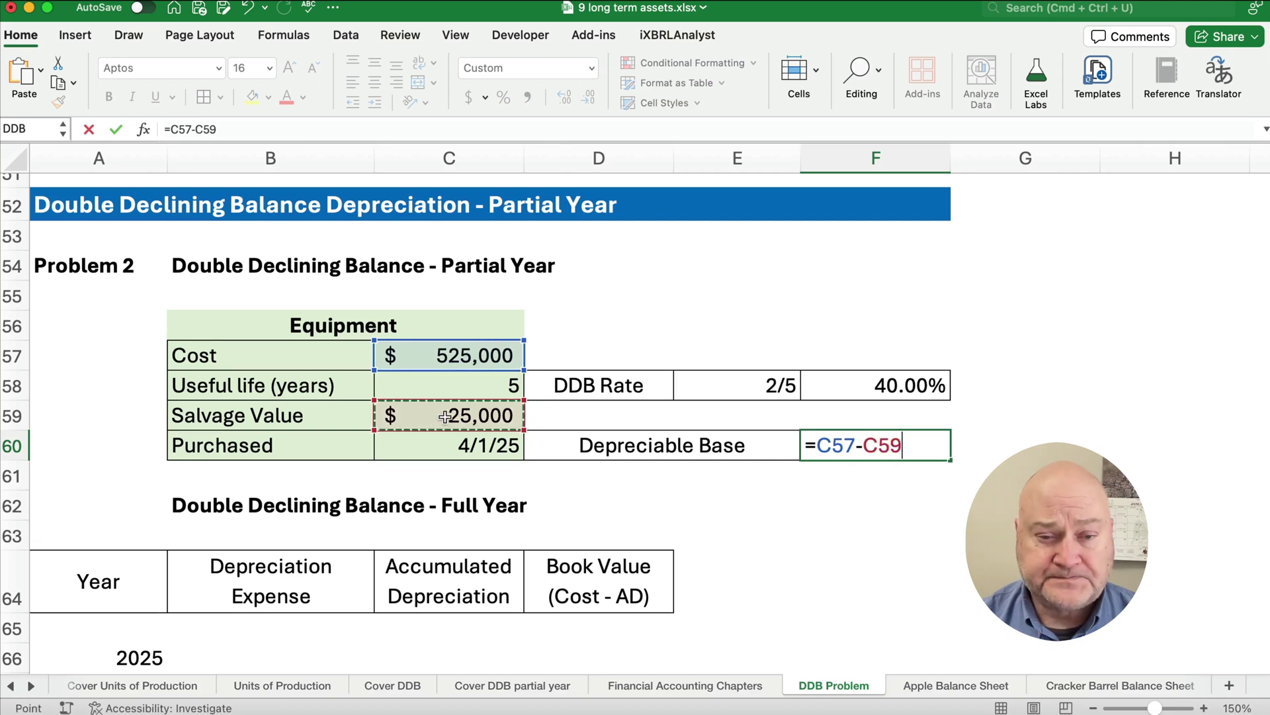
key(Return)
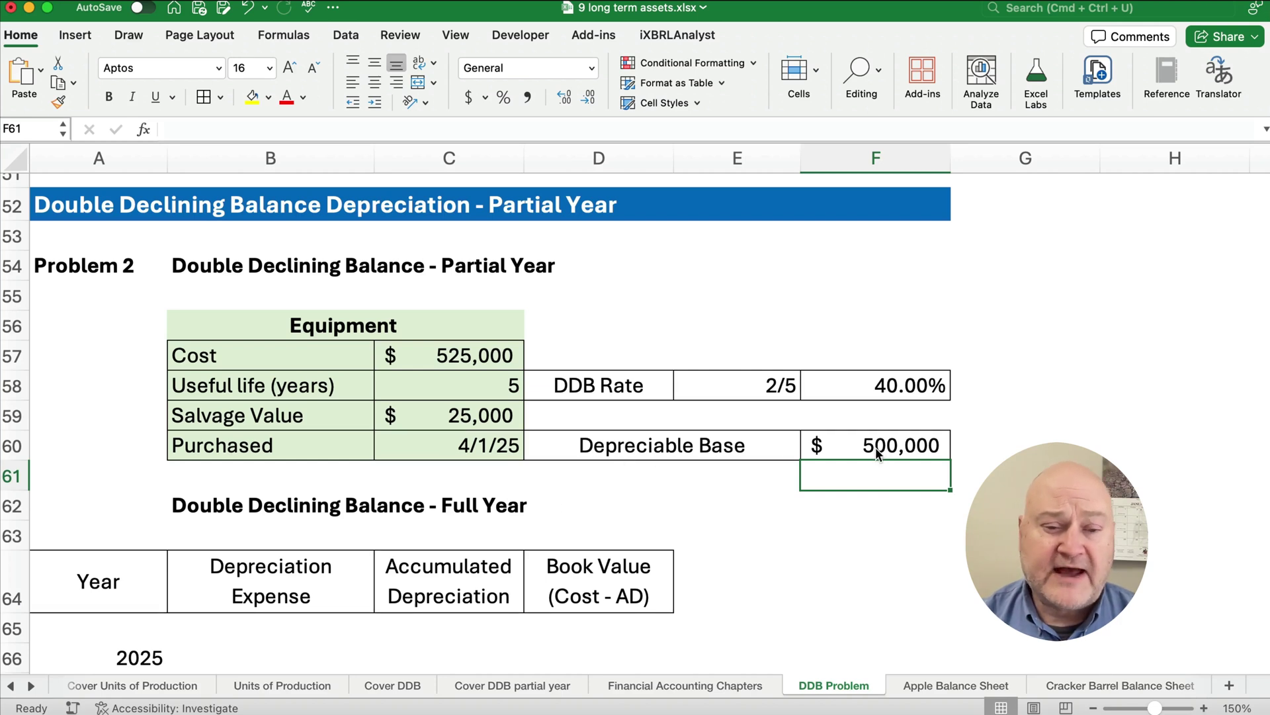
Set the starting book value in D65 to =C57, showing $525,000
scroll(727, 477, down, 4)
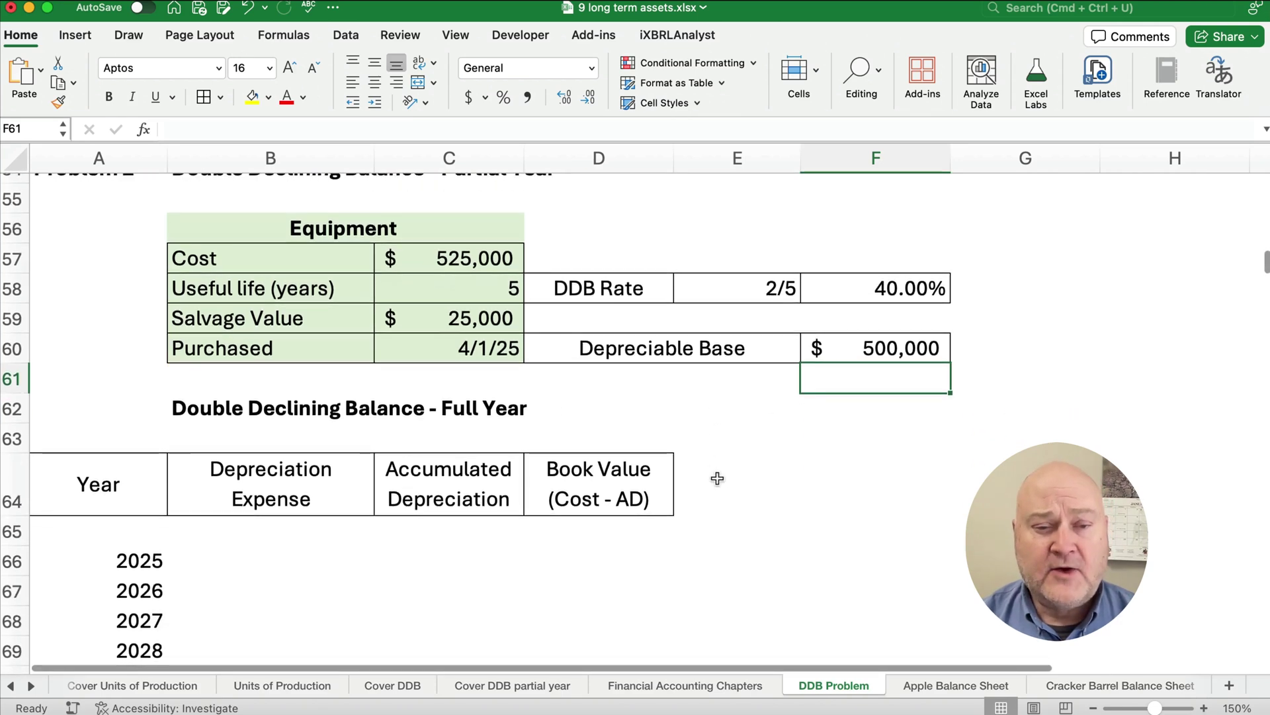
scroll(718, 478, down, 1)
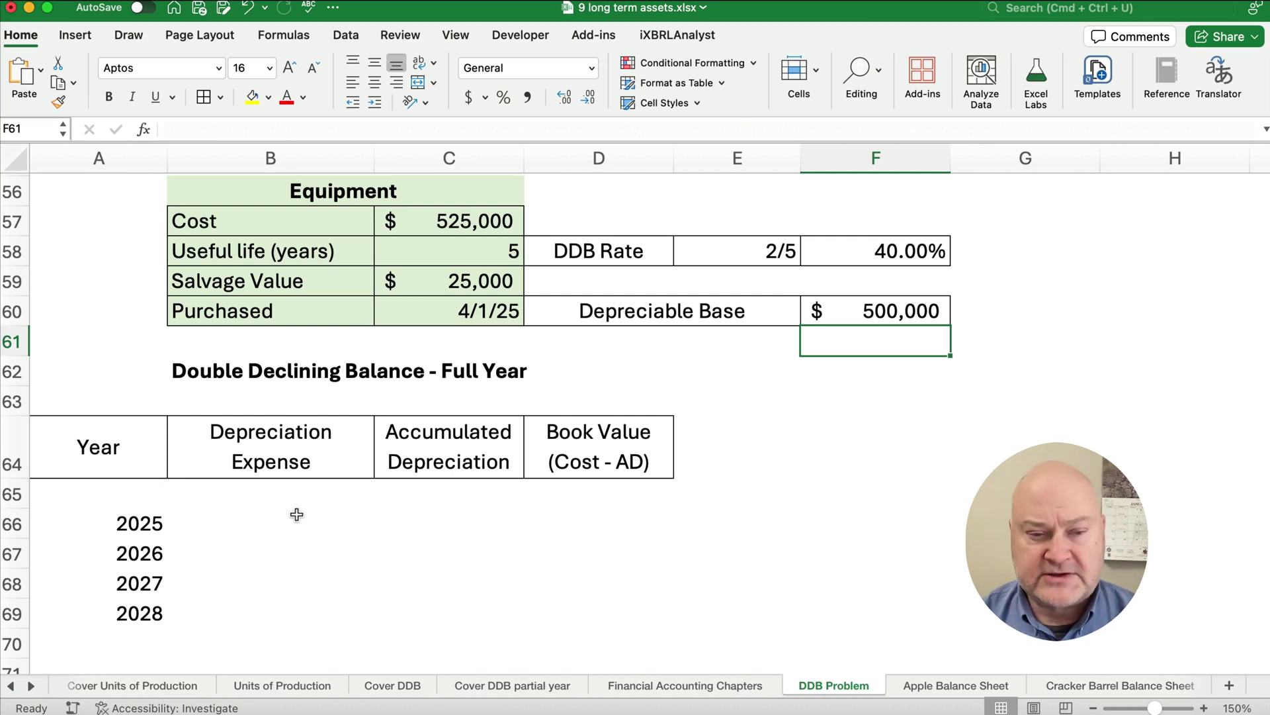
click(580, 496)
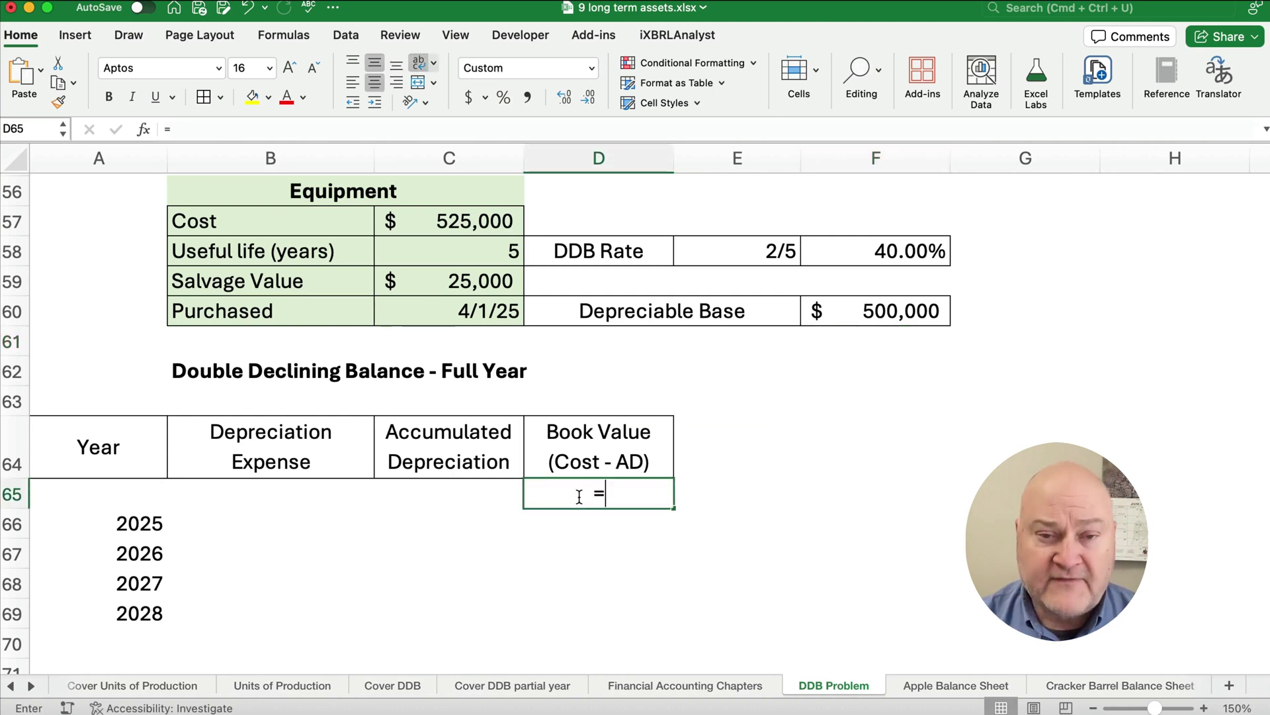
text(=)
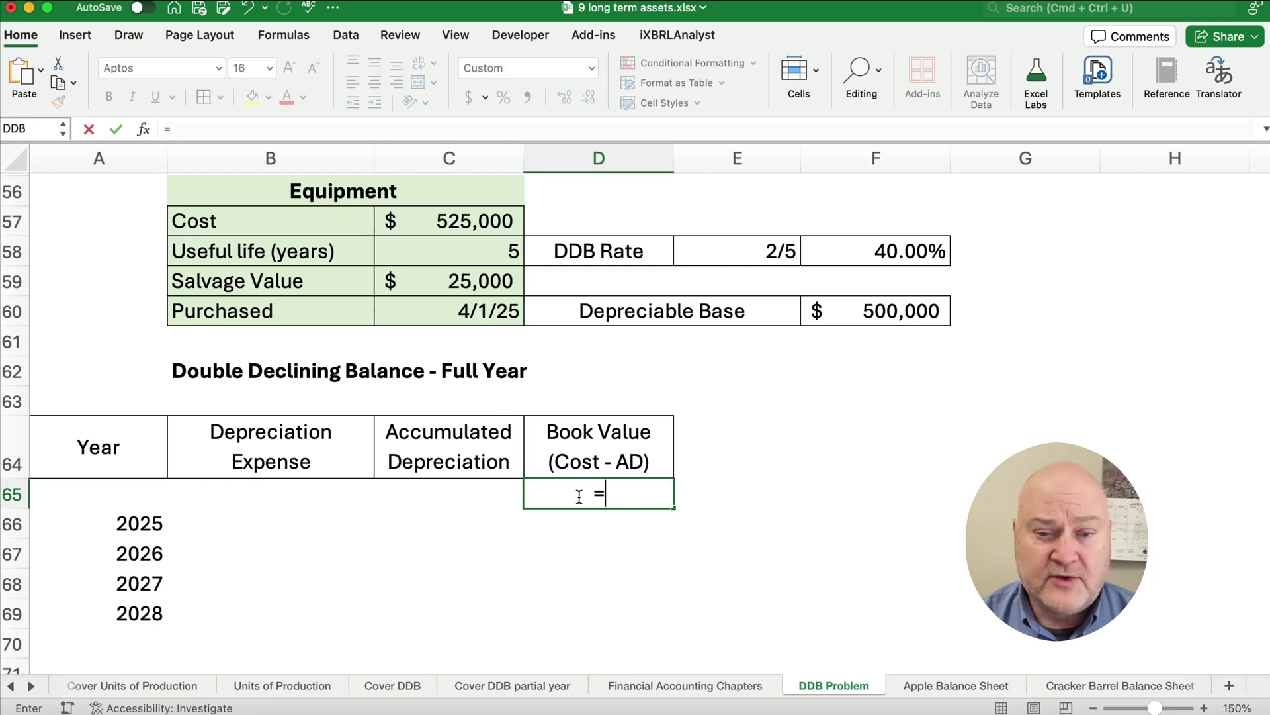
click(467, 227)
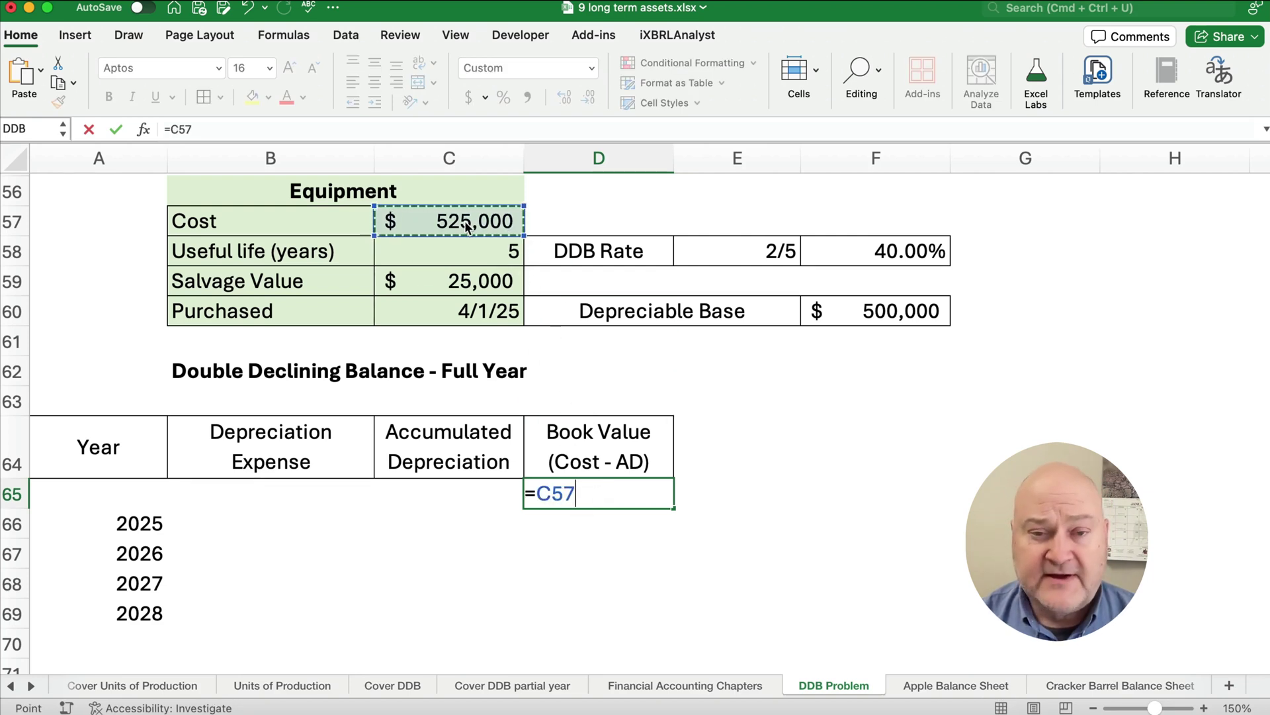
key(Return)
Enter 2025 depreciation expense in B66 as =D65*F58*9/12, giving $157,500
key(Left)
key(Left)
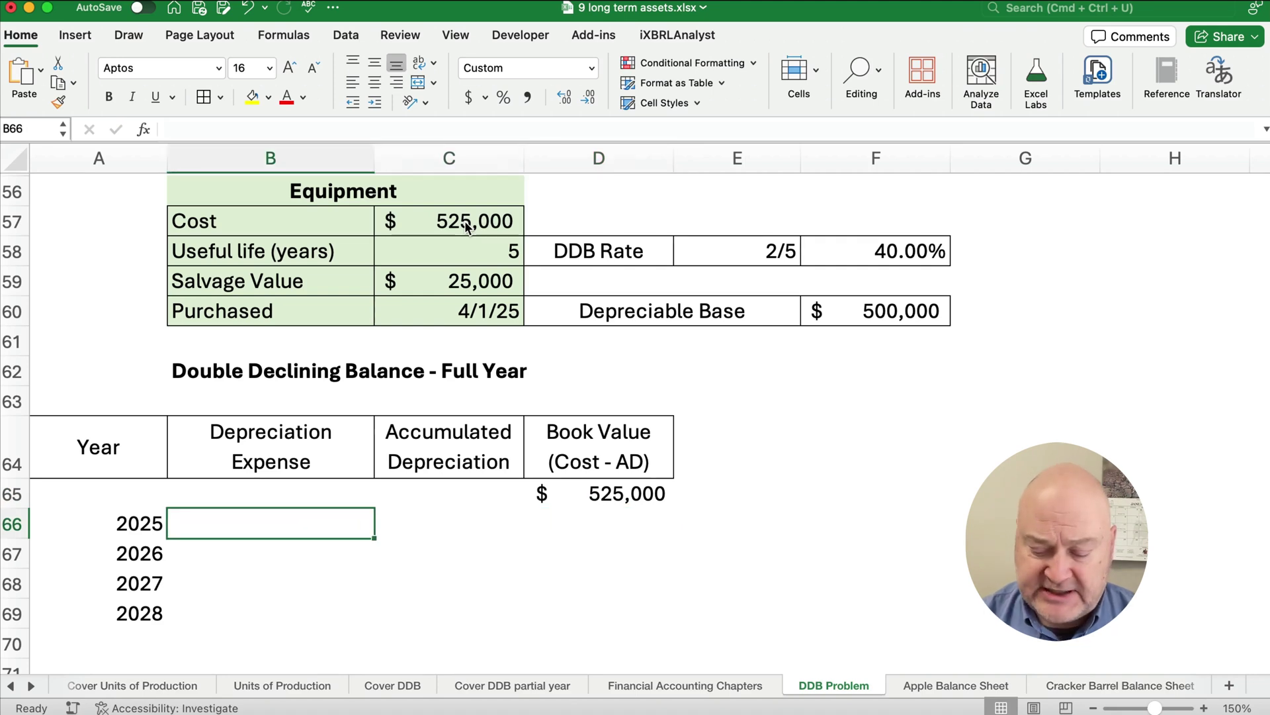
text(=)
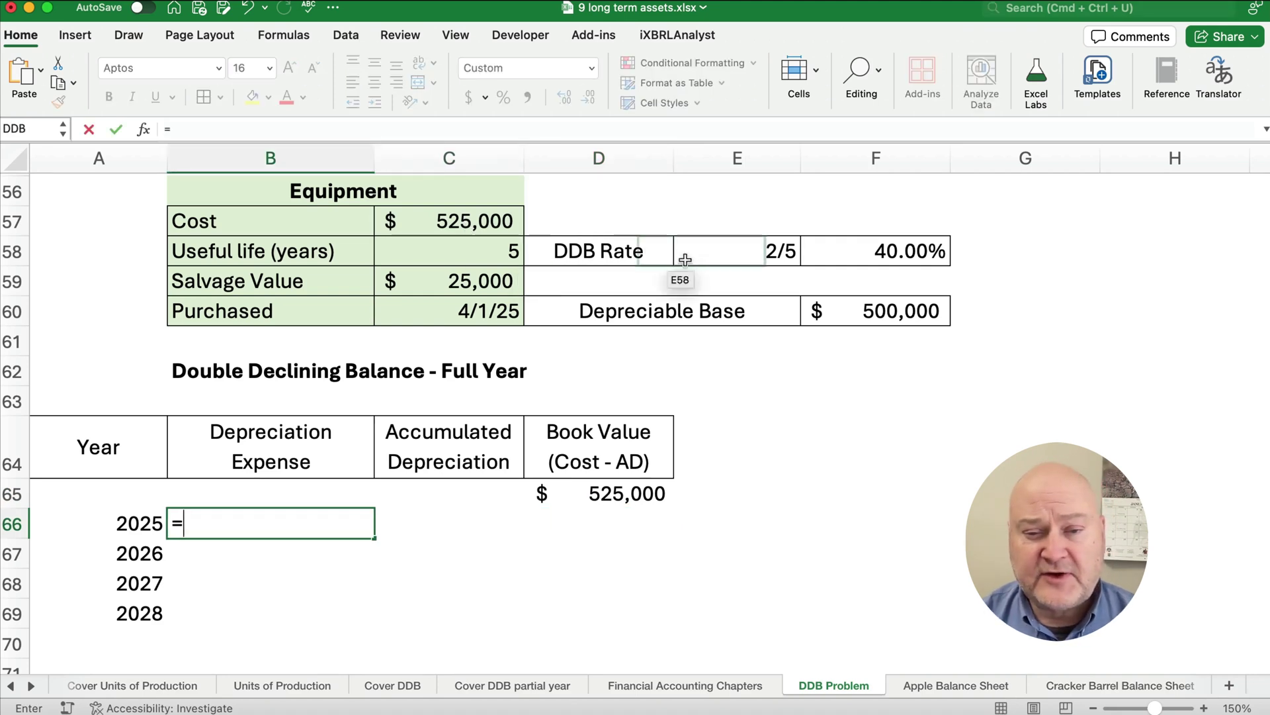
click(632, 493)
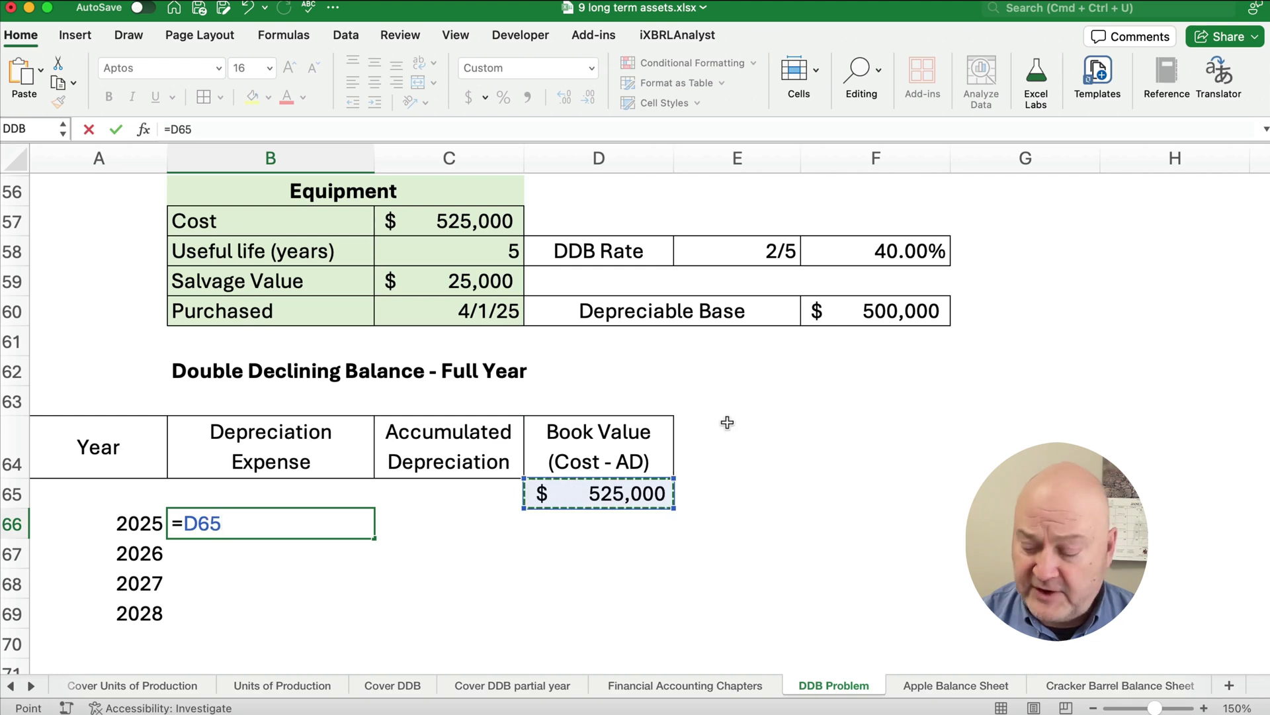
text(*)
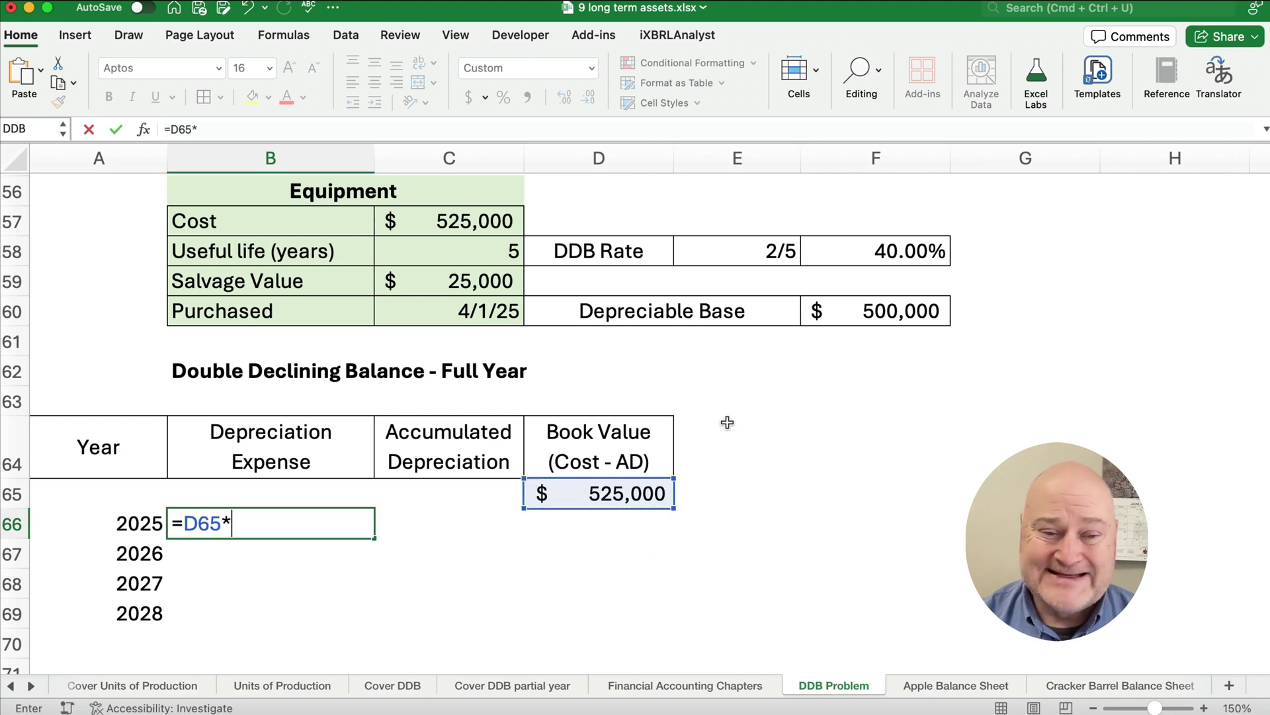
click(903, 257)
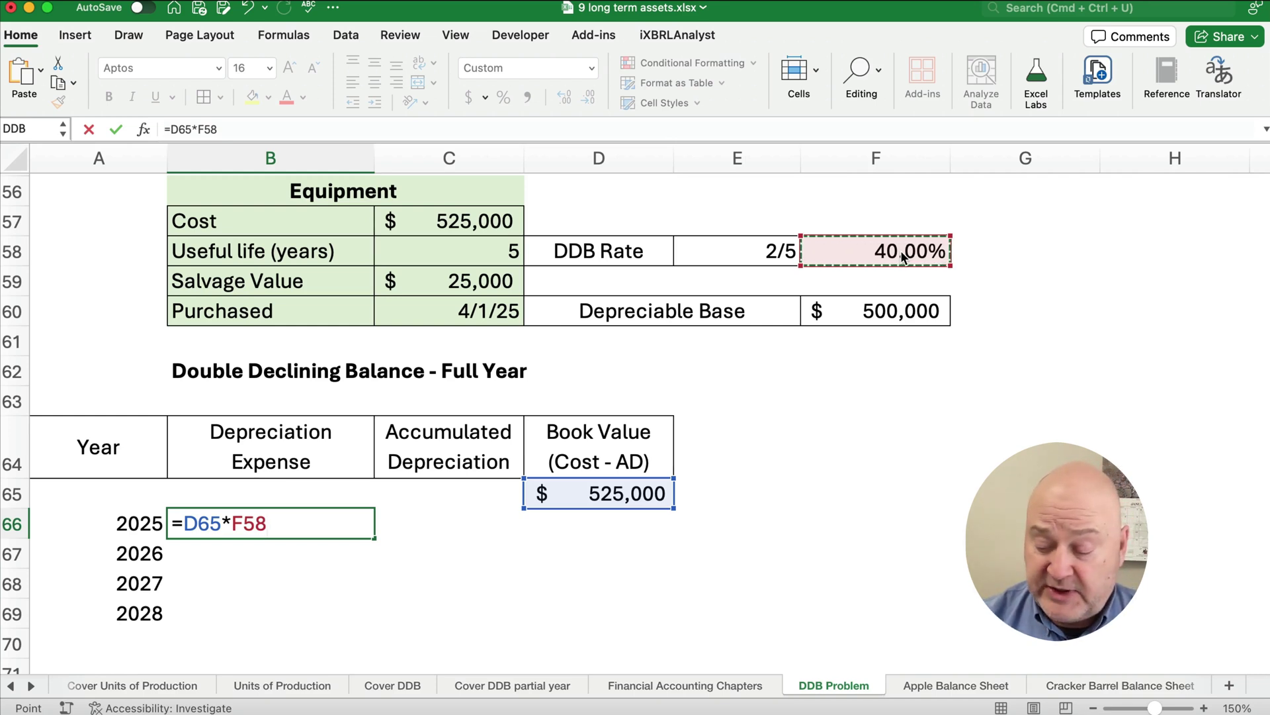
text(*)
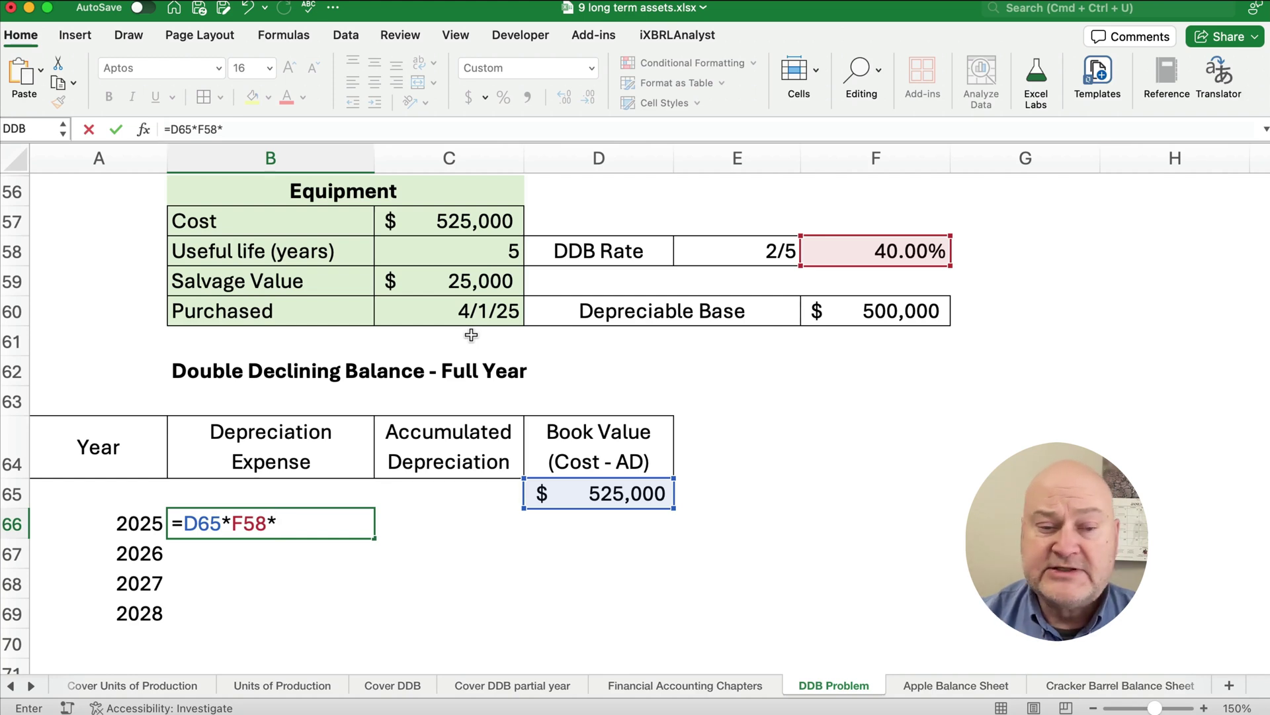
text(9/12)
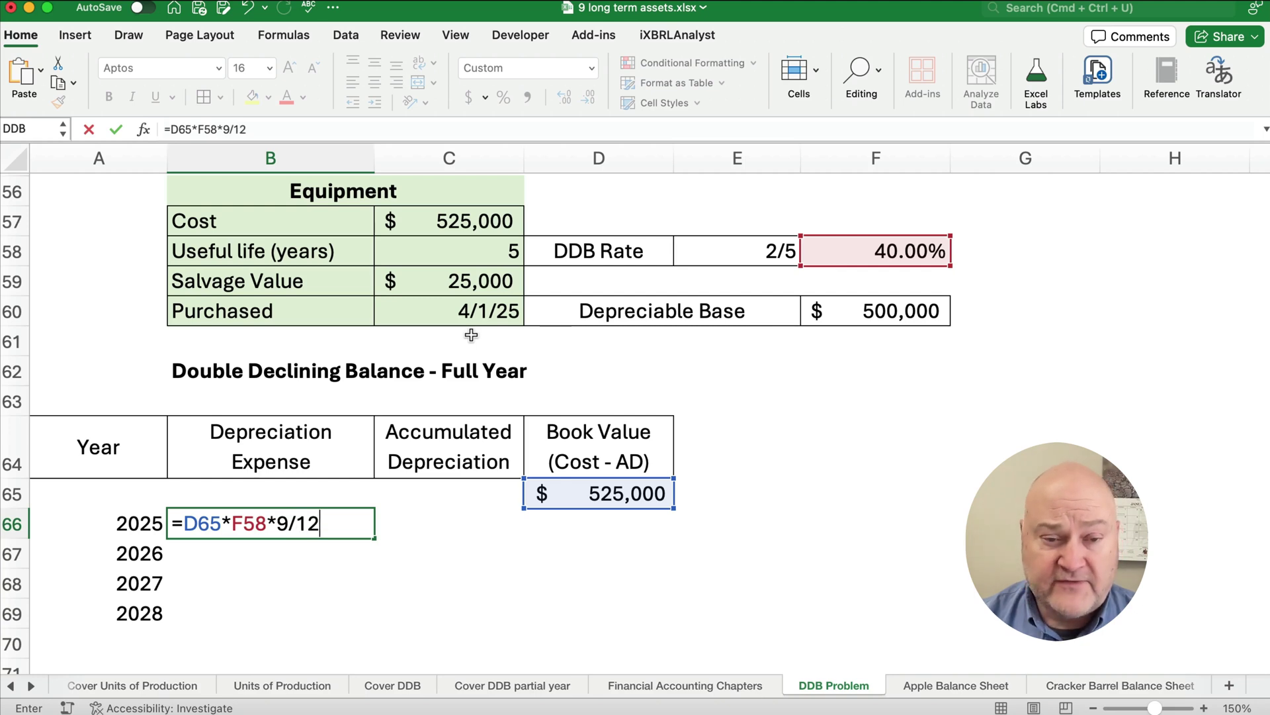
key(Return)
key(Up)
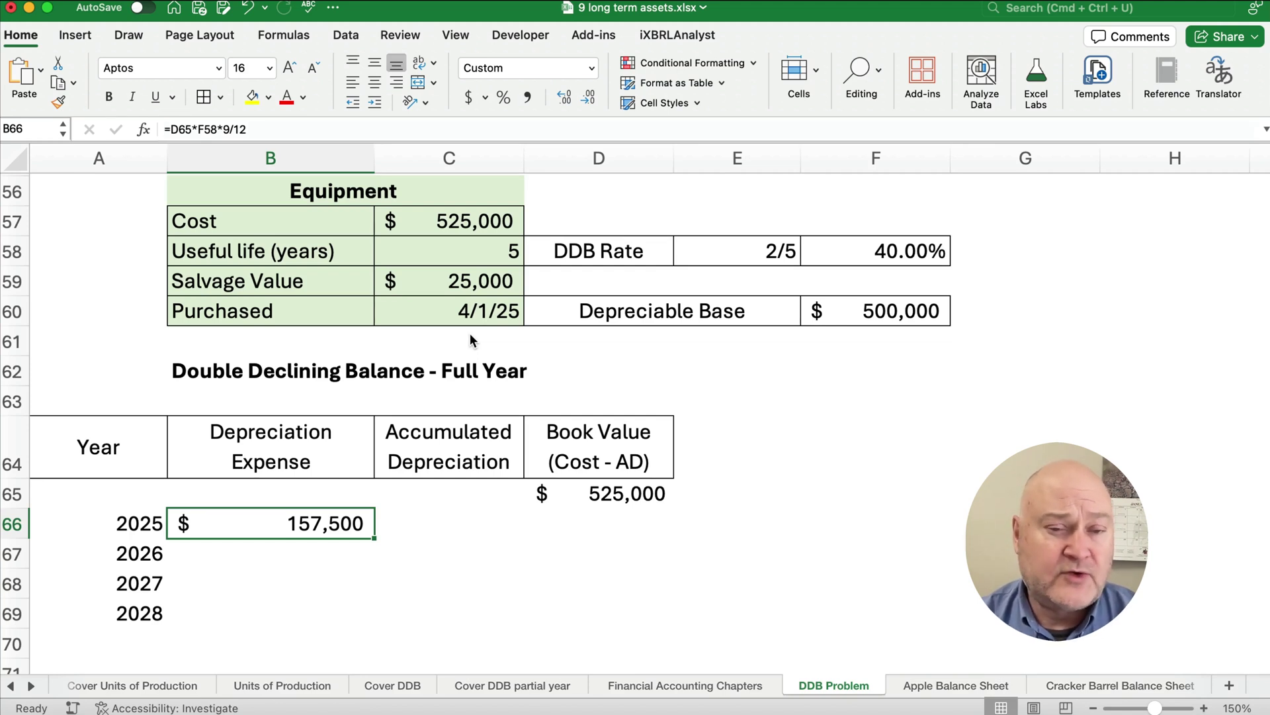
Set 2025 accumulated depreciation in C66 to =B66, showing $157,500
click(467, 517)
text(=)
key(Left)
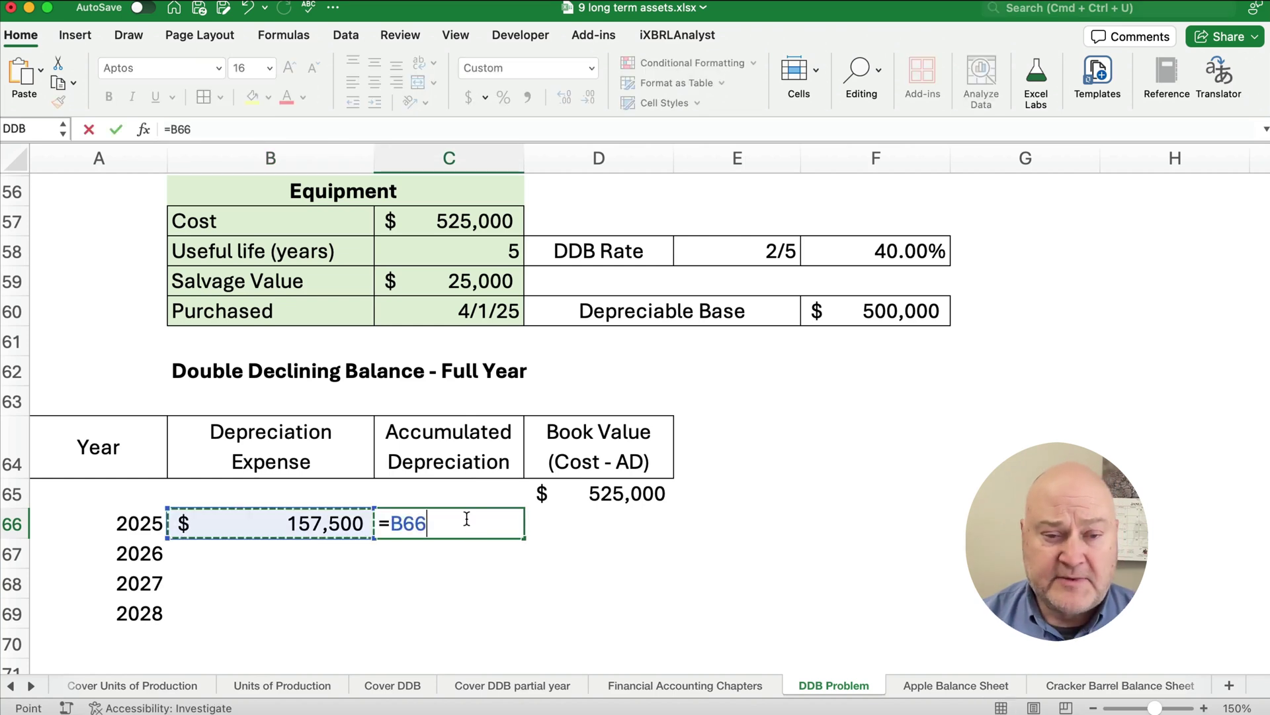
key(Return)
Enter the 2025 book value in D66 as =$C$57-C66, giving $367,500
click(467, 523)
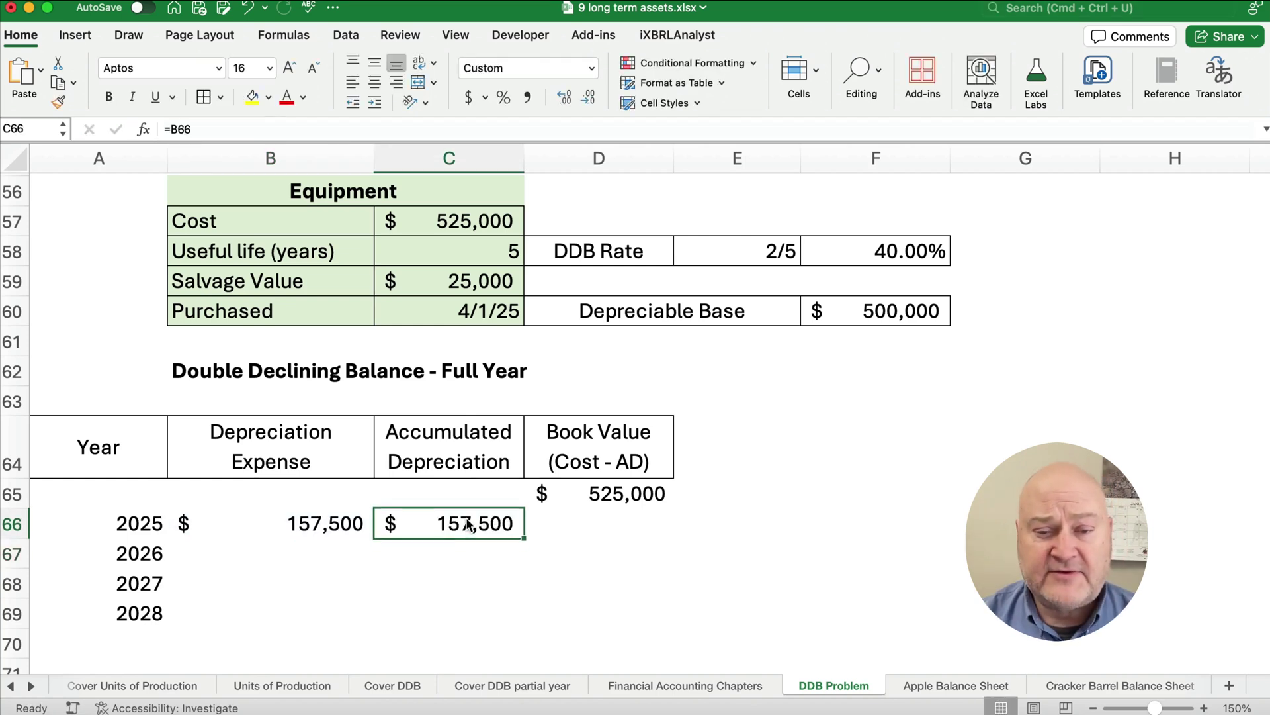
key(Right)
text(=)
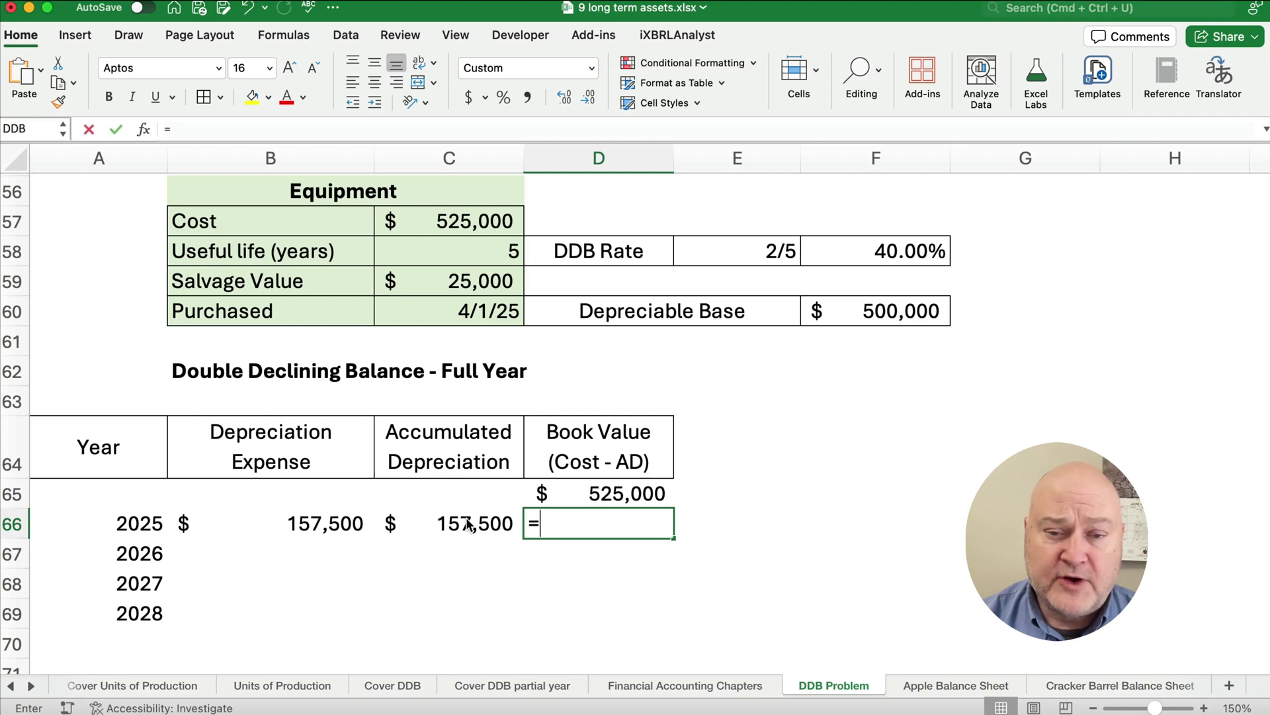
key(Up)
key(Up)
key(Up)
key(Up)
key(Up)
key(Up)
key(Up)
key(Up)
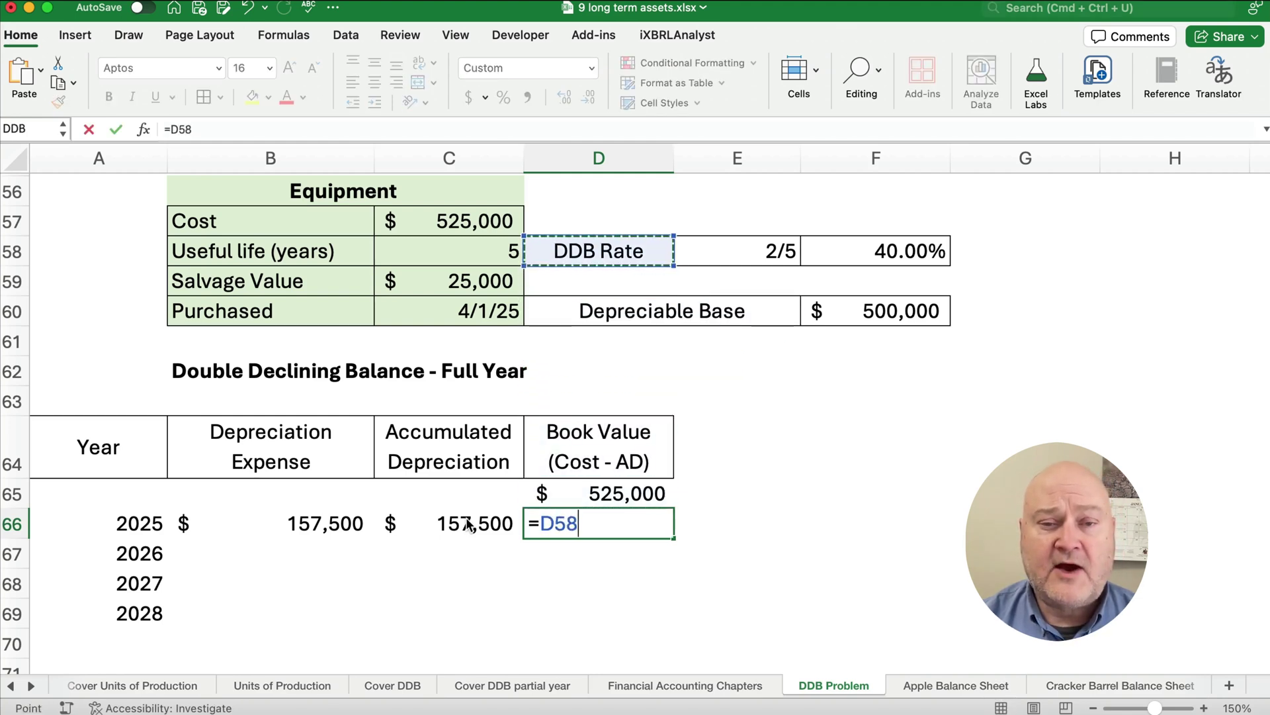
key(Up)
key(Left)
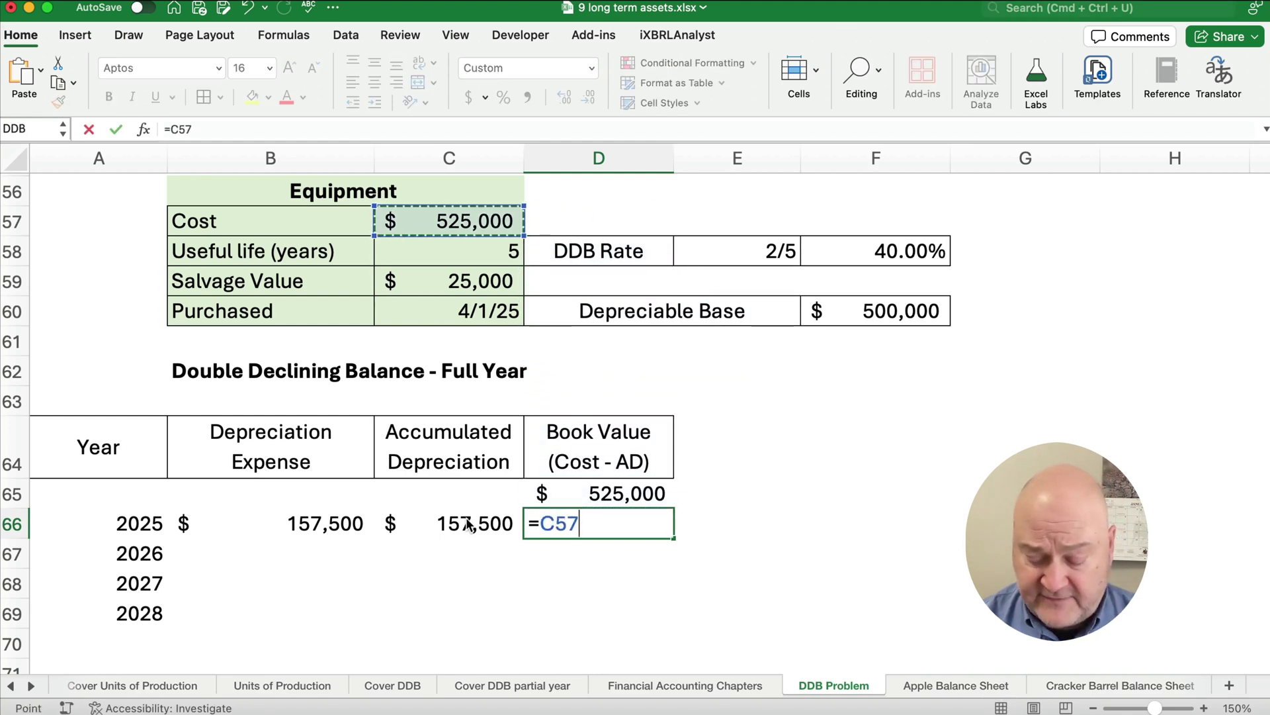
key(F4)
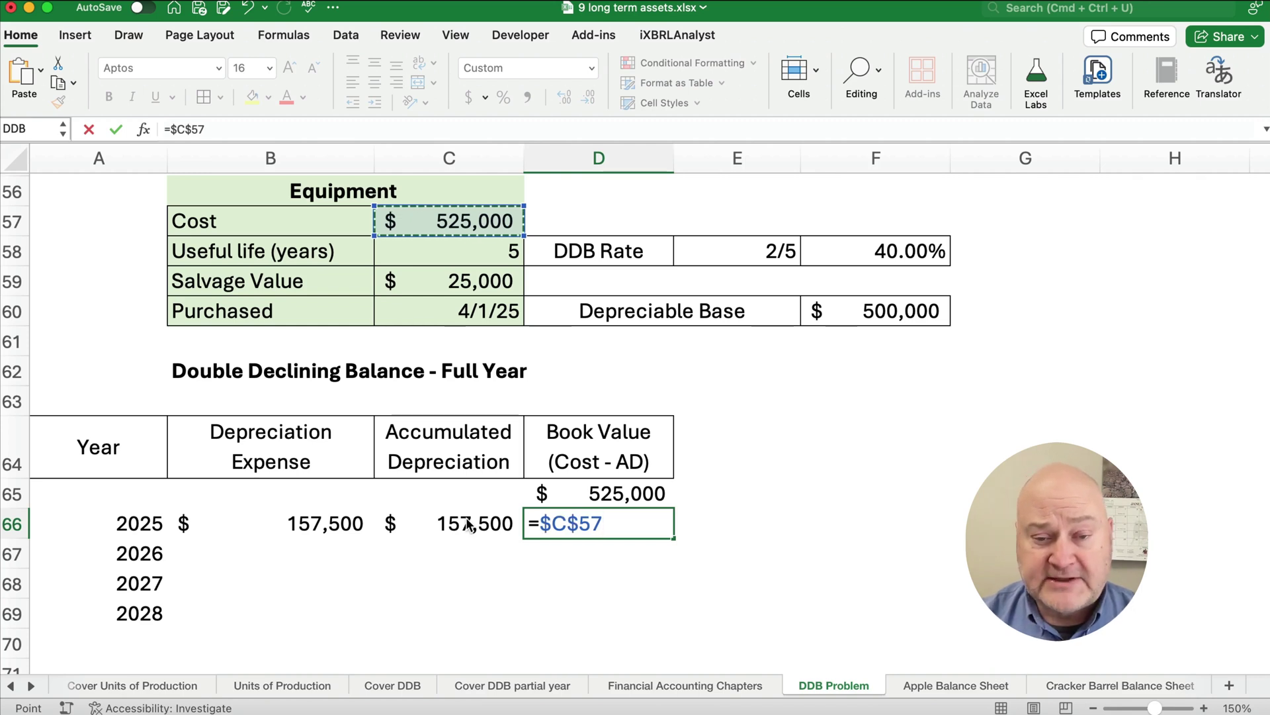
text(-)
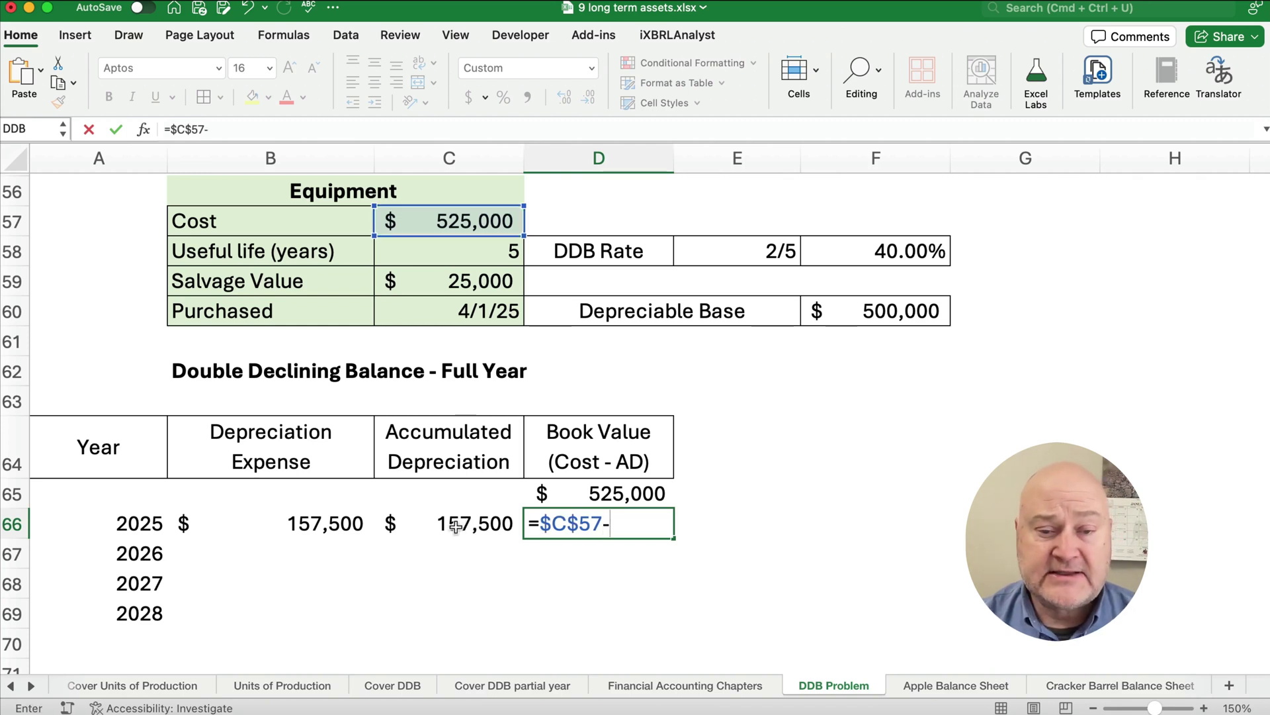
click(455, 527)
key(Return)
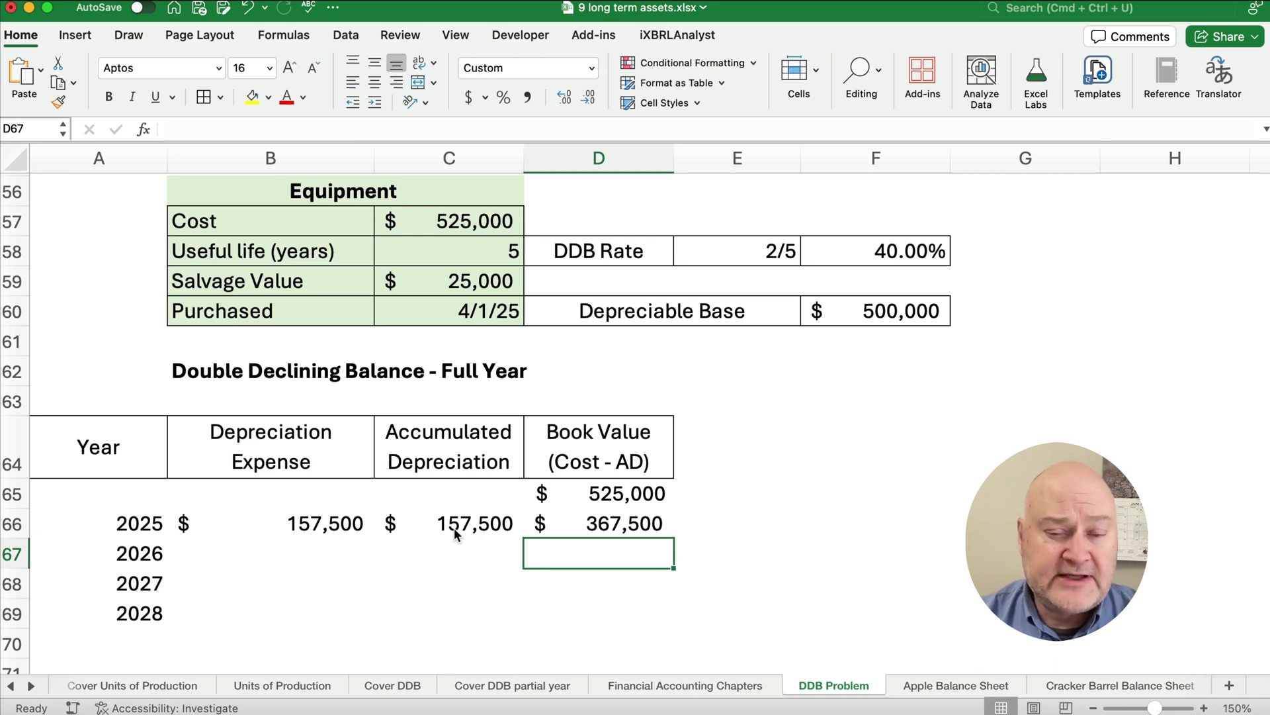
scroll(271, 518, down, 1)
Enter 2026 depreciation expense in B67 as =D66*$F$58, giving $147,000
scroll(271, 518, down, 1)
click(281, 513)
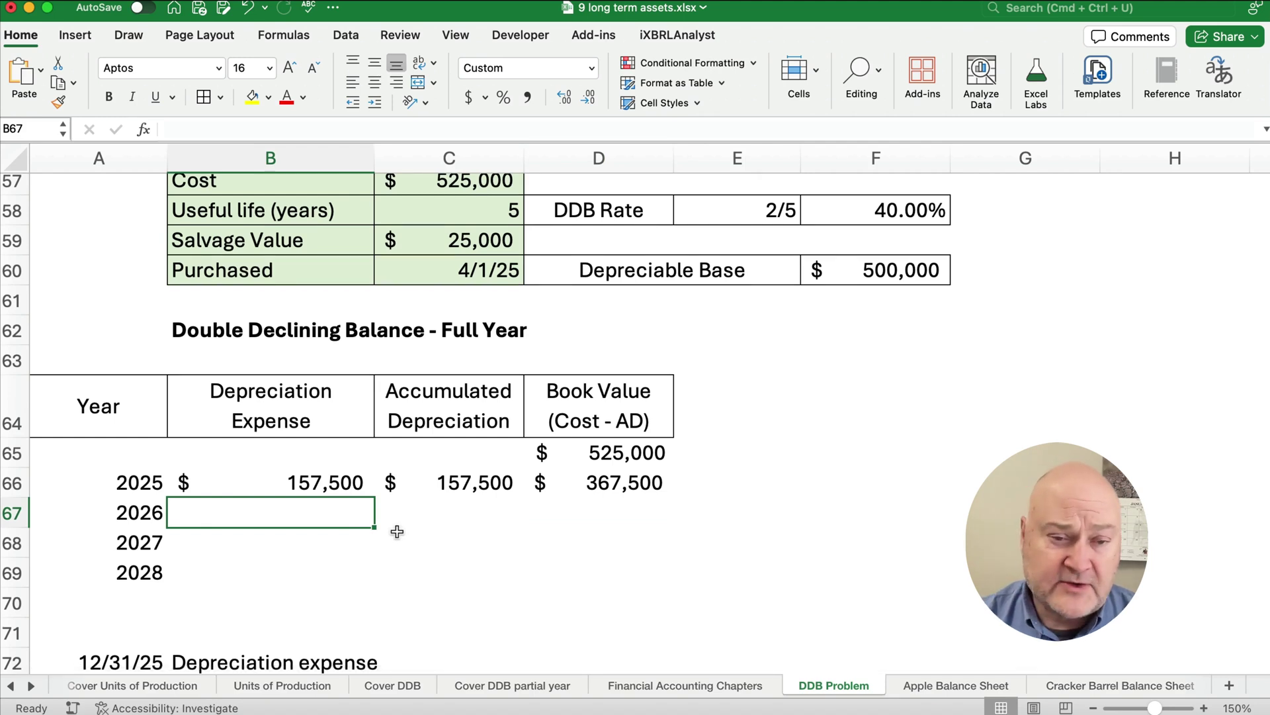
text(=)
key(Right)
key(Right)
key(Up)
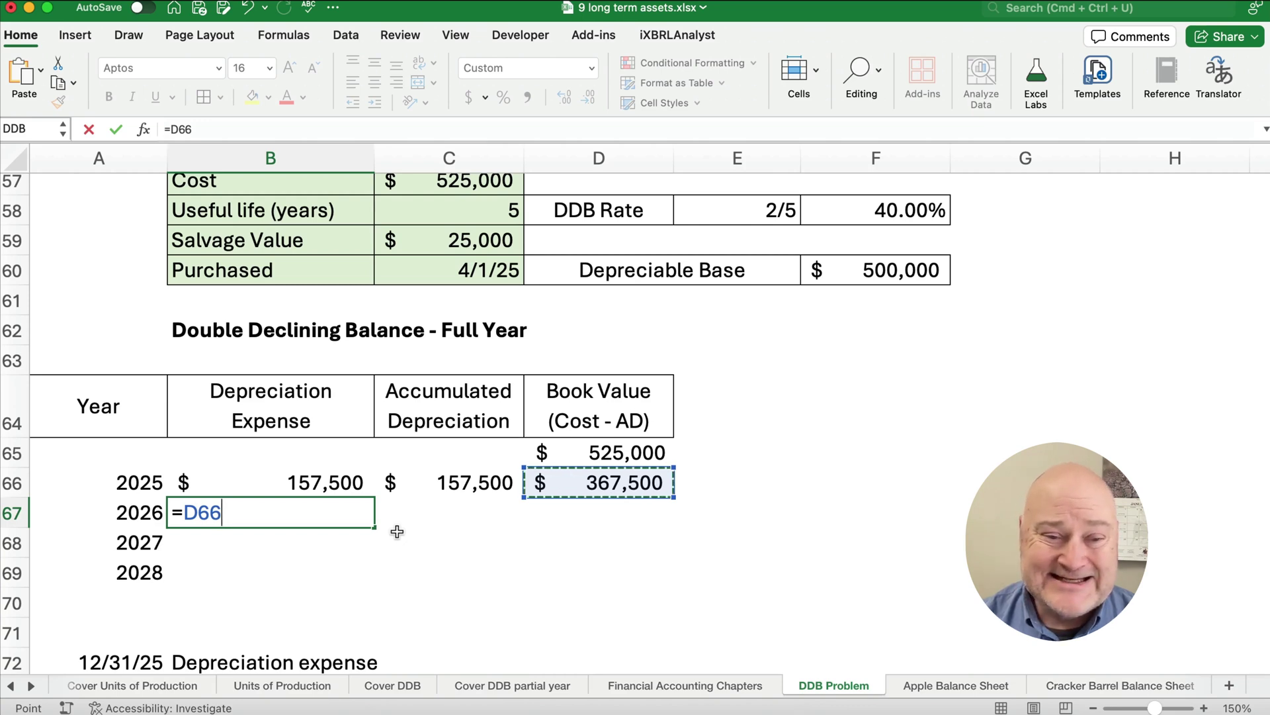
text(*)
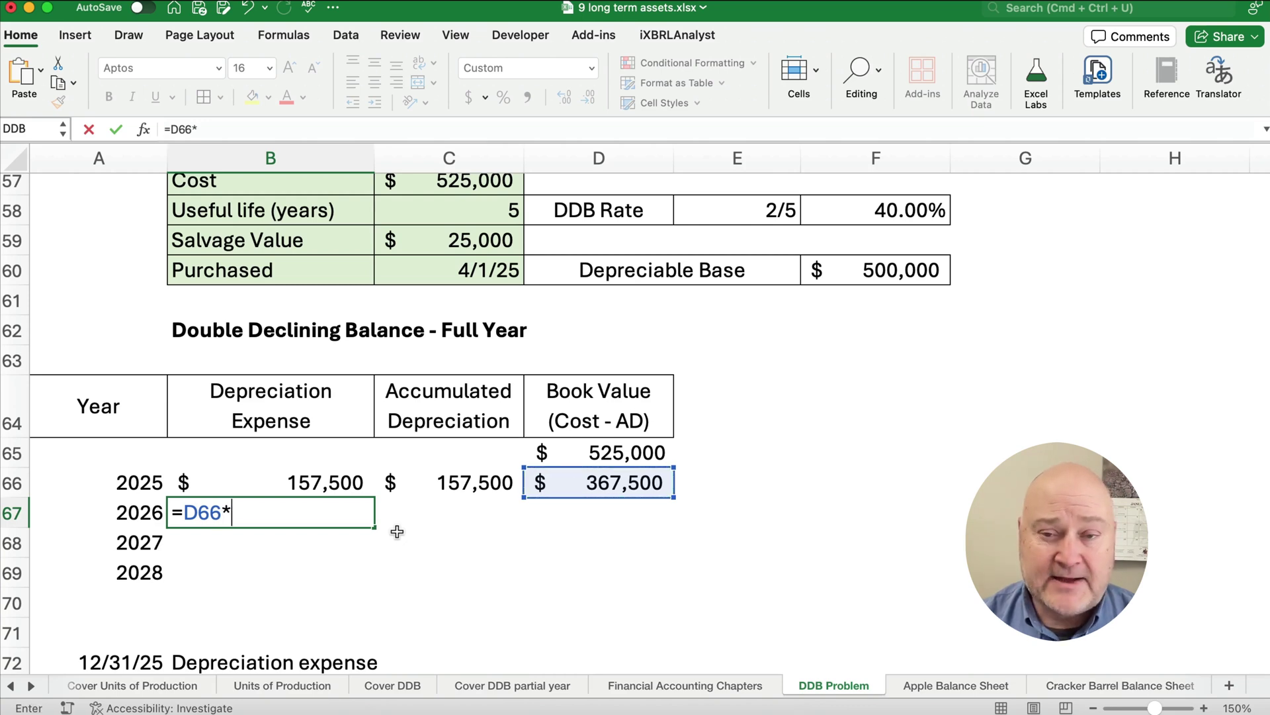
click(863, 213)
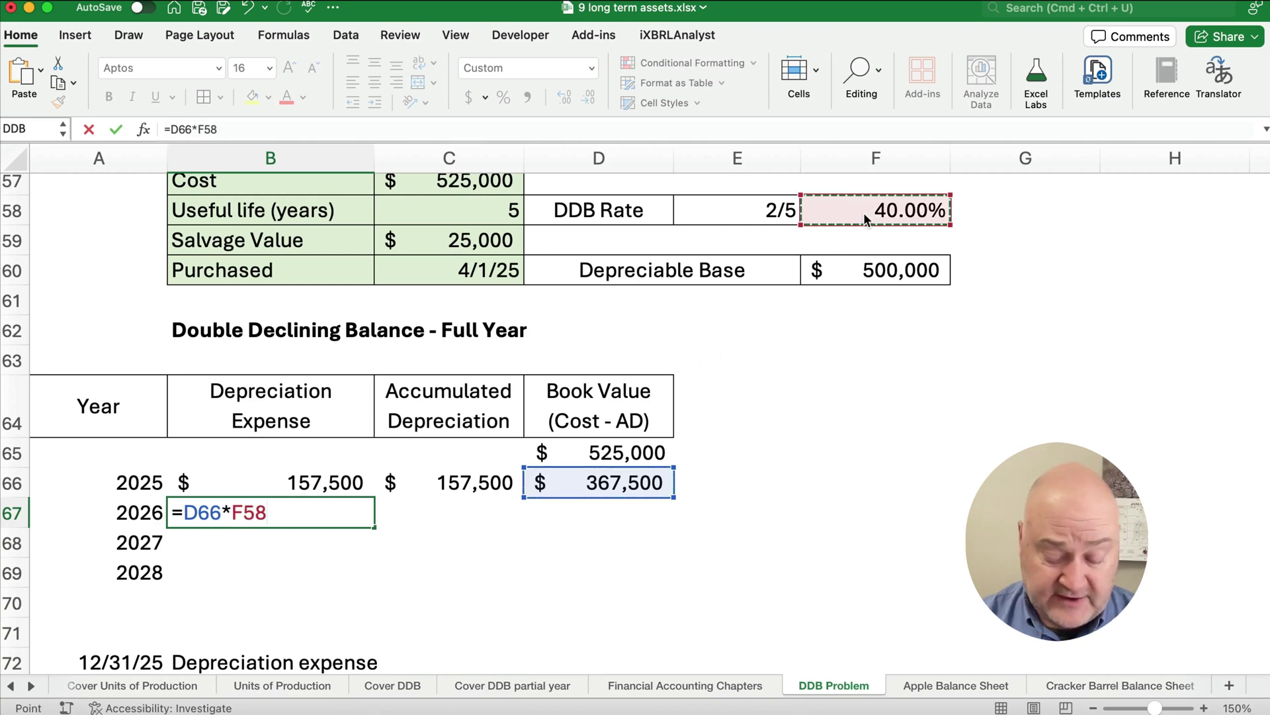
key(F4)
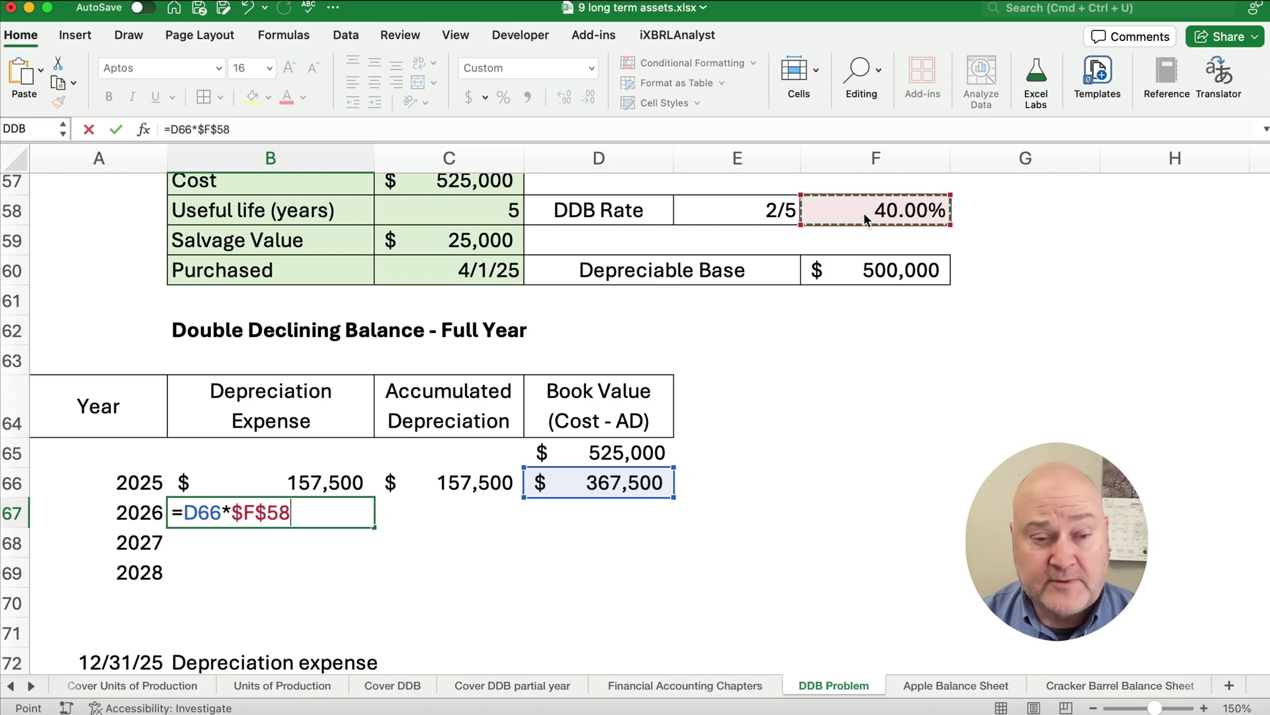
key(Return)
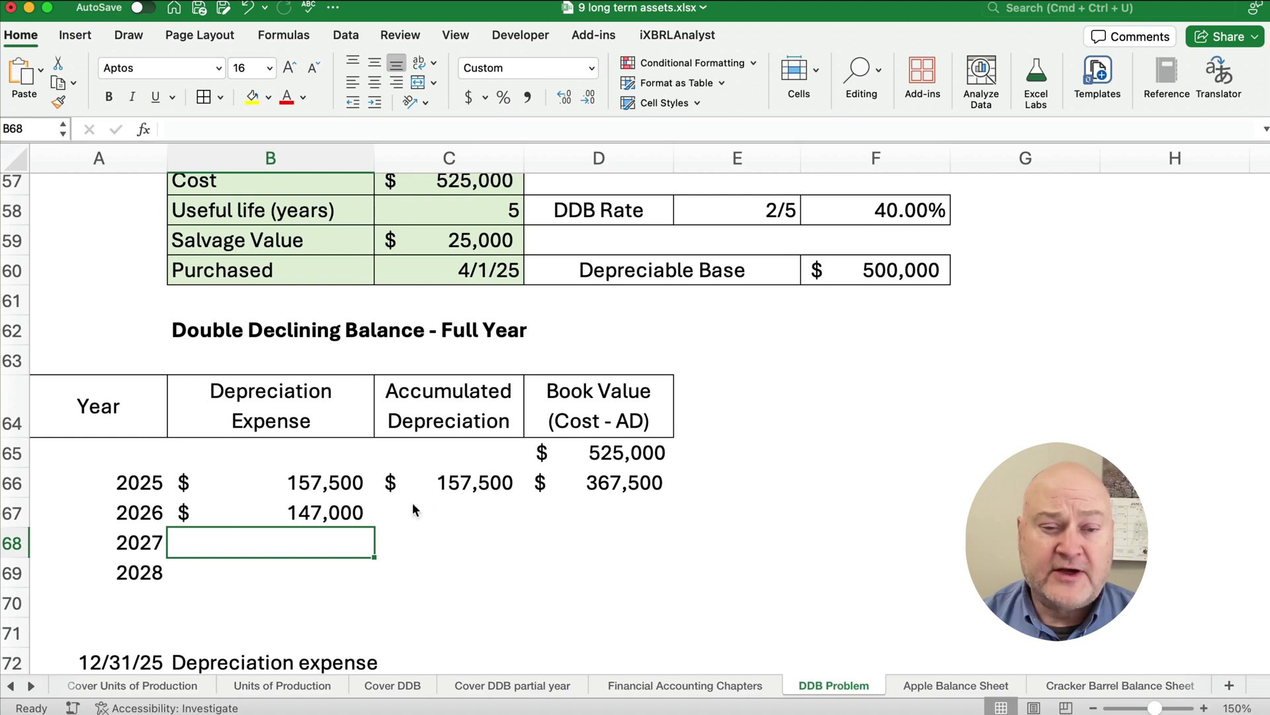
click(370, 516)
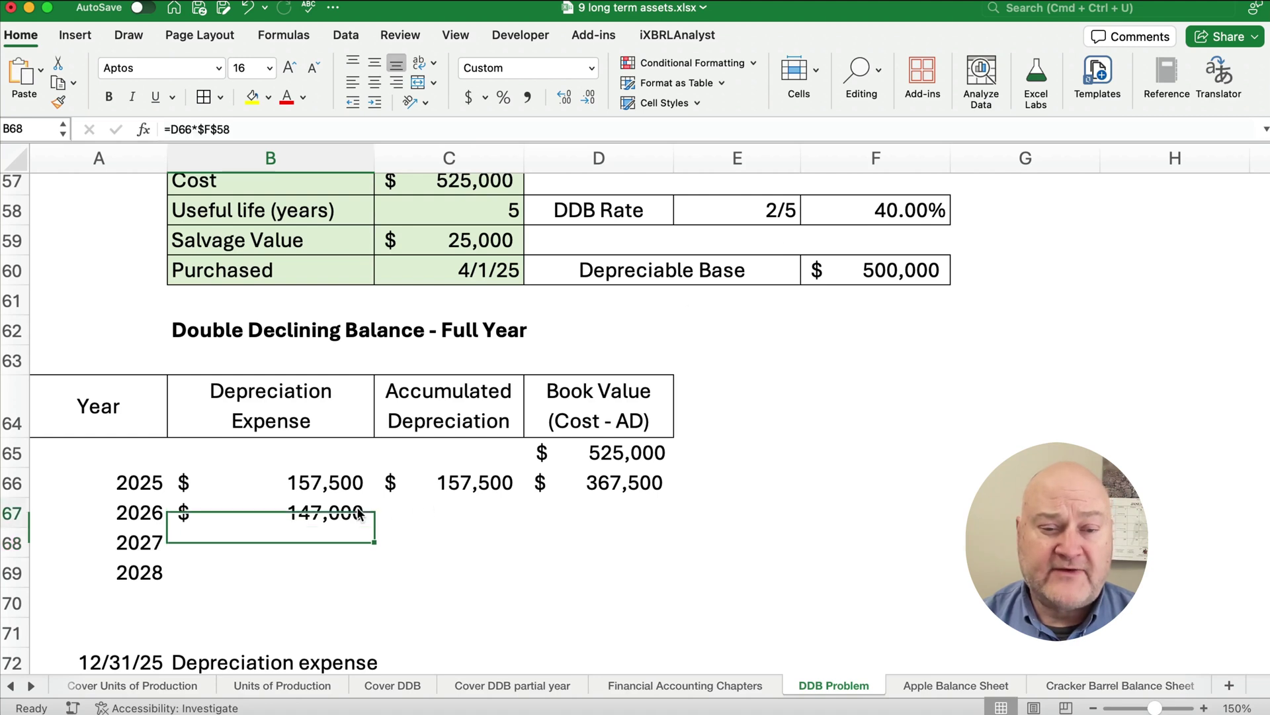
Set 2026 accumulated depreciation in C67 to =C66+B67, giving $304,500
click(449, 510)
text(=)
key(Up)
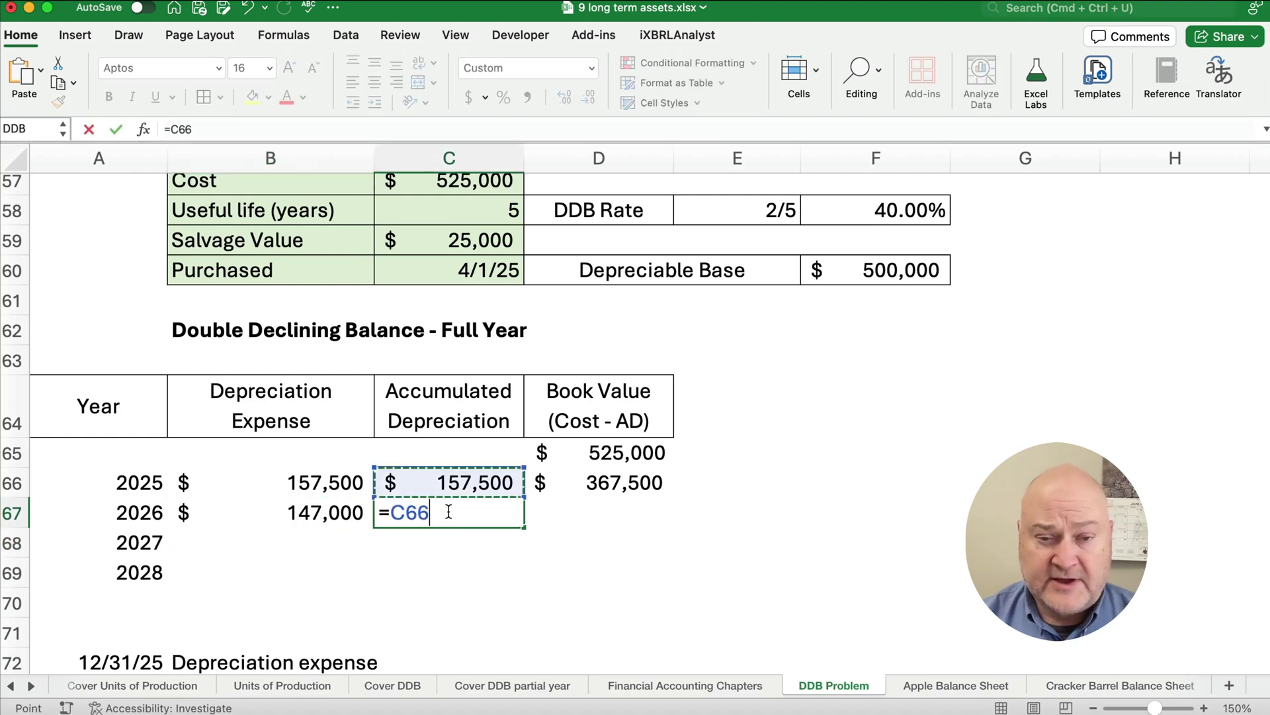
text(+)
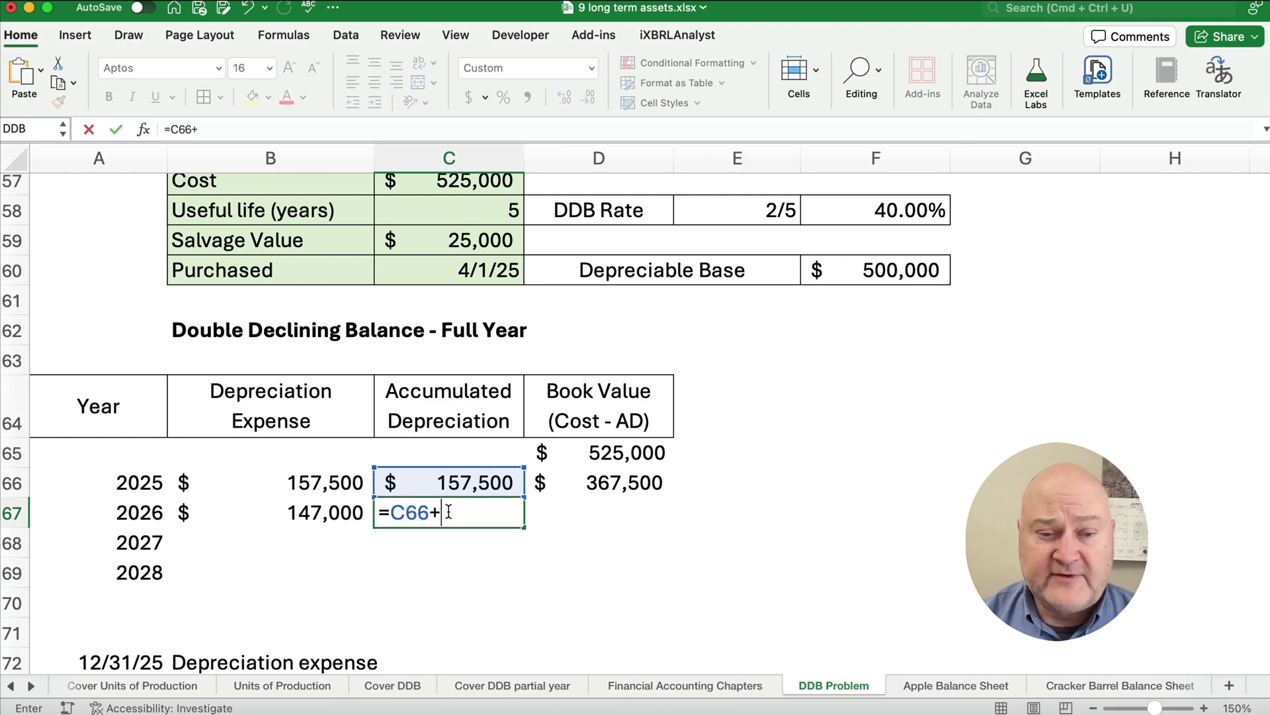
key(Left)
key(Return)
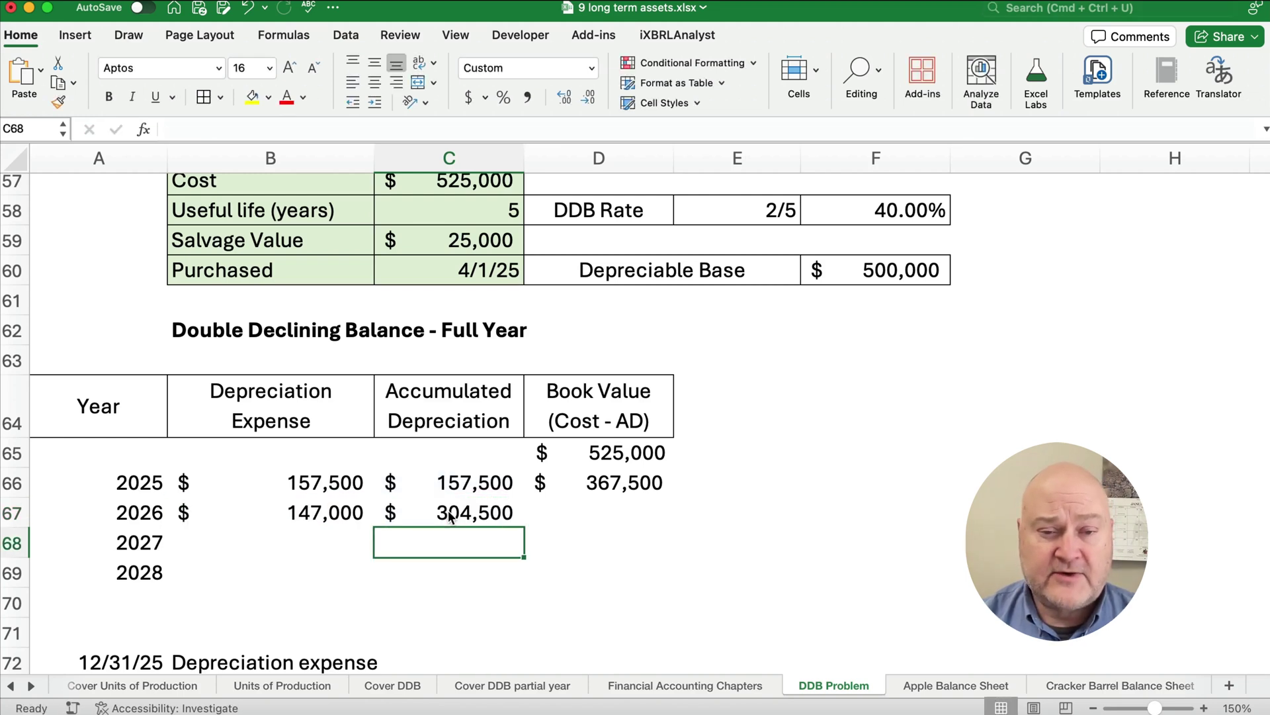
Fill the book value formula down from D66 to D67, showing $220,500
key(Up)
key(Right)
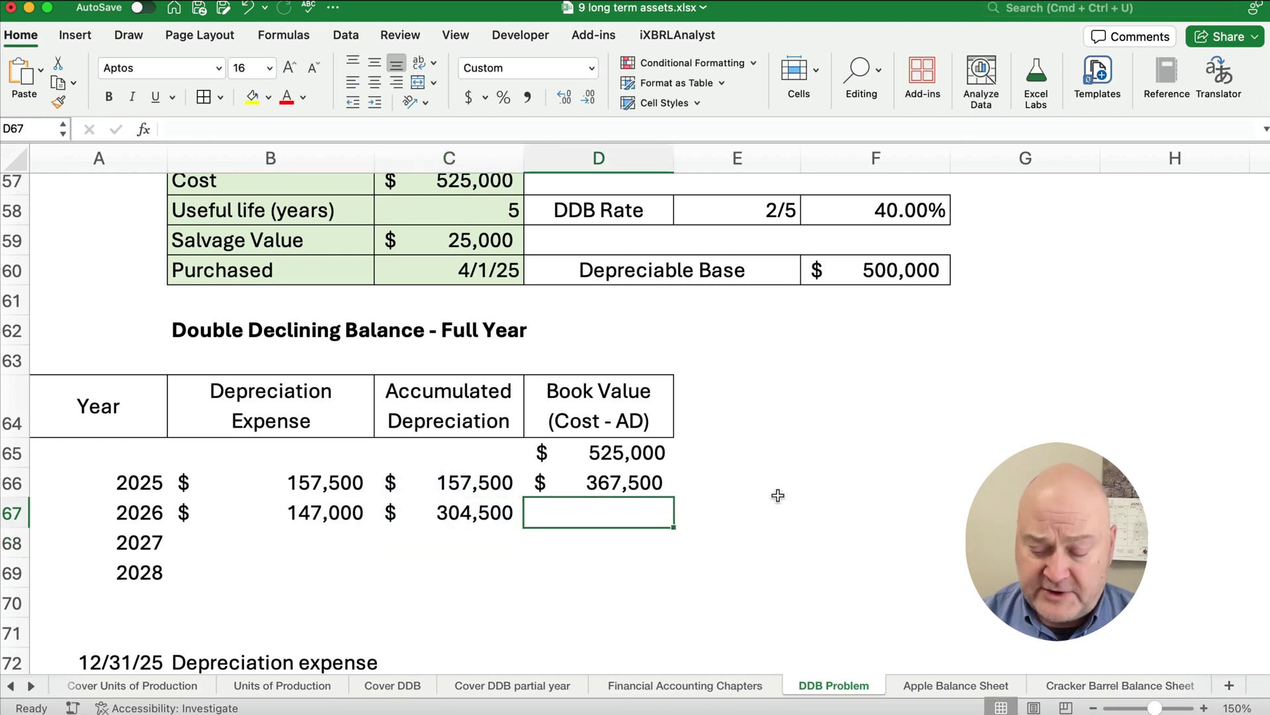
text(=)
key(Escape)
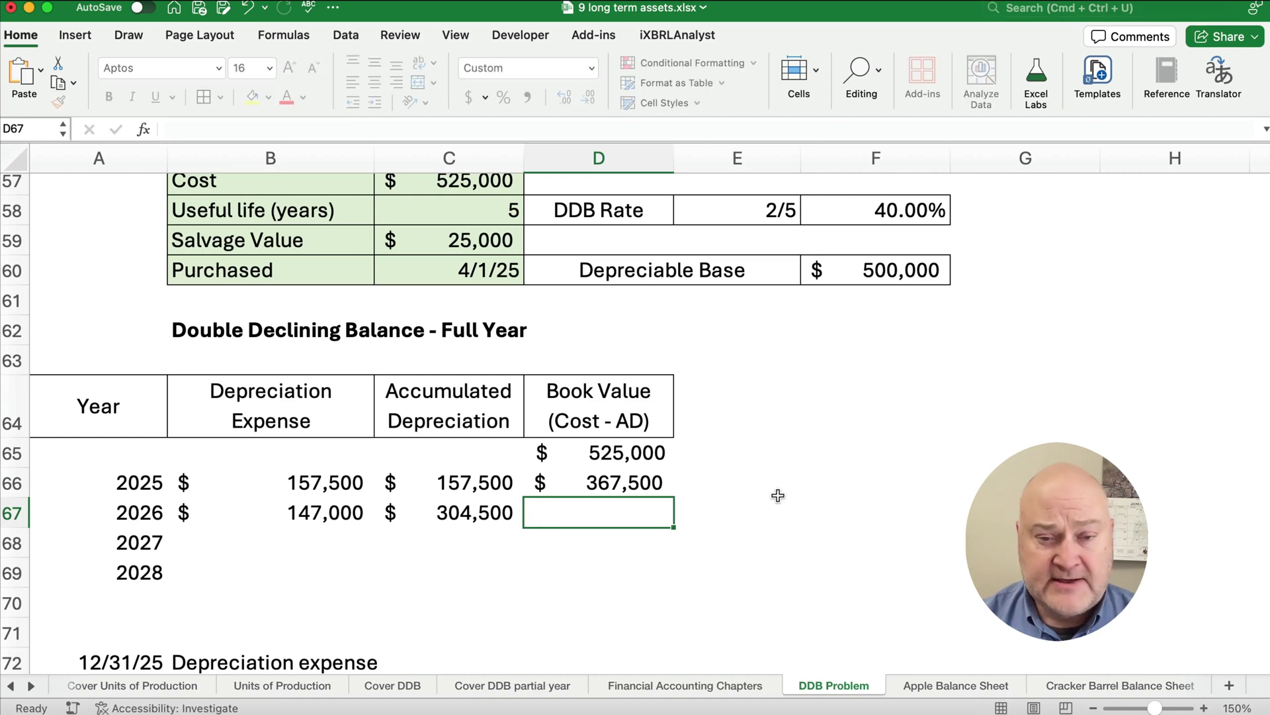
click(643, 482)
scroll(655, 463, up, 1)
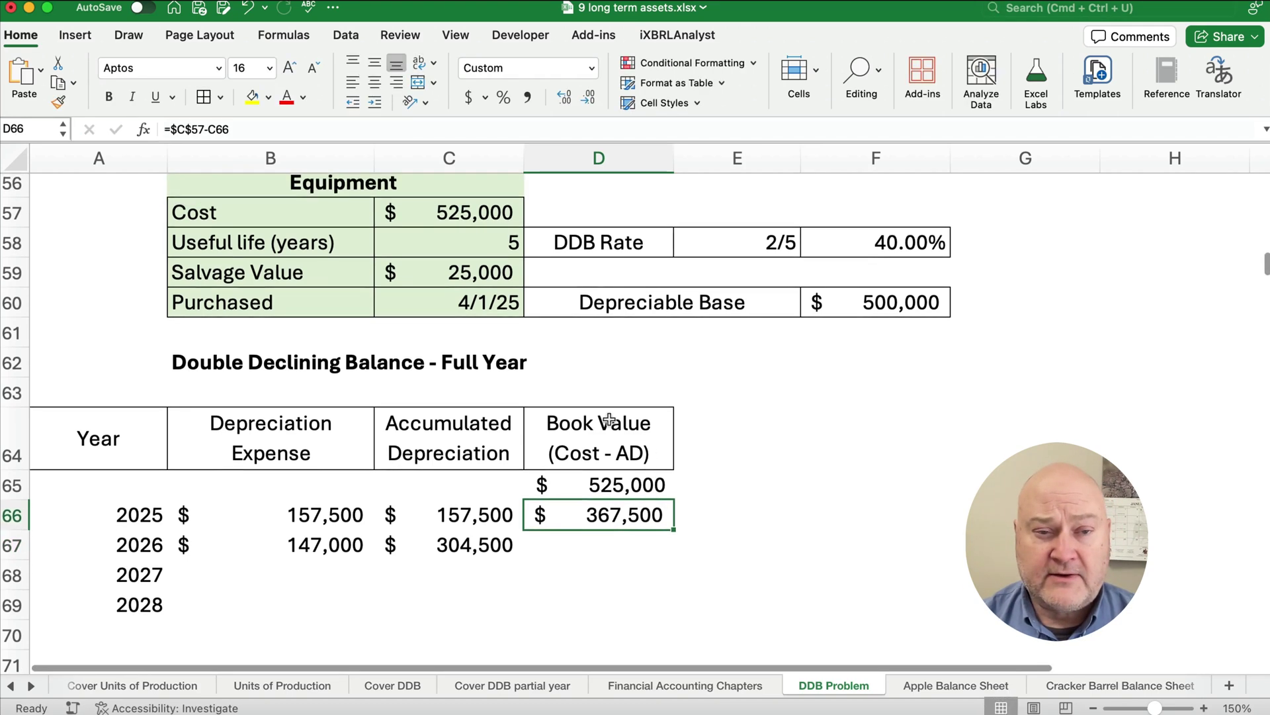
double_click(559, 515)
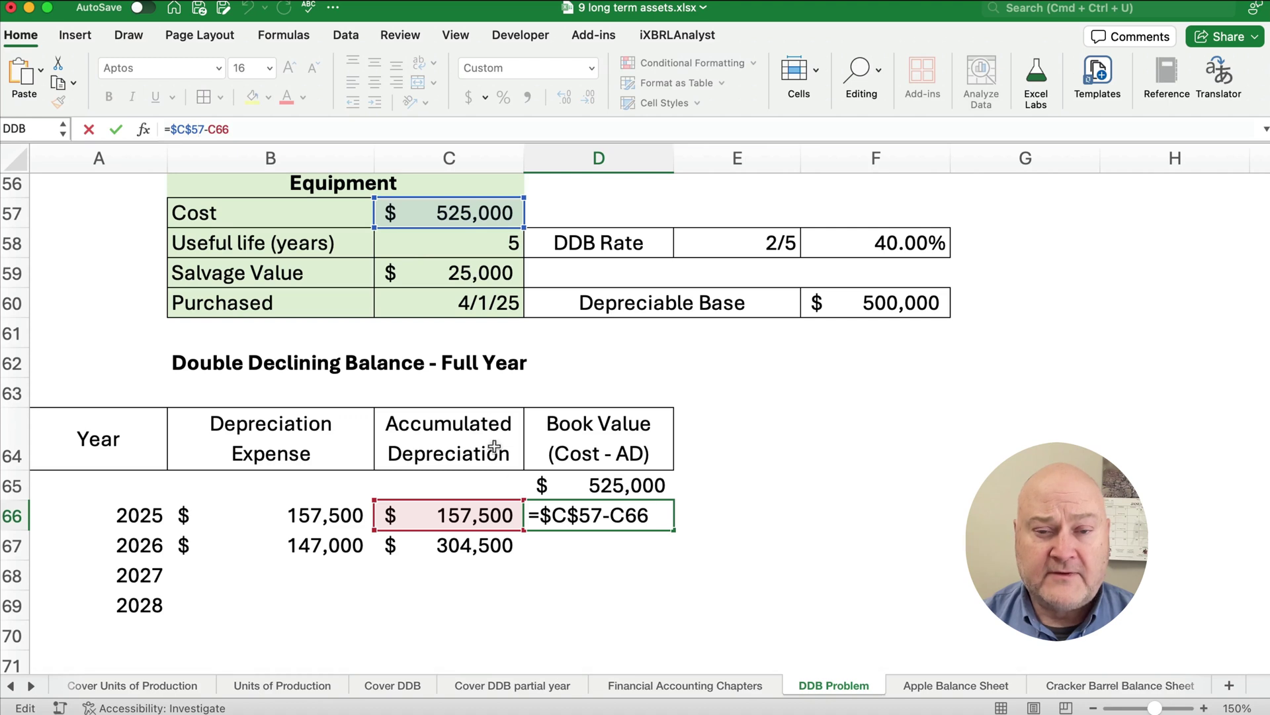
key(Escape)
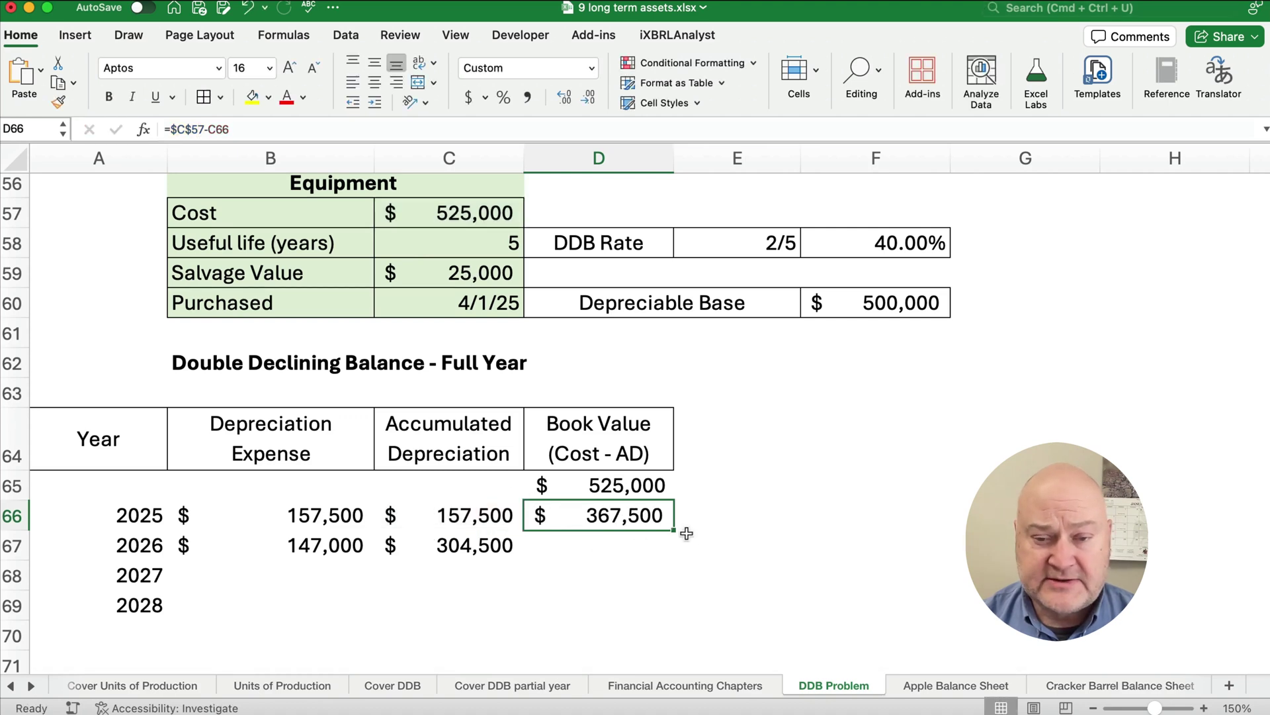
drag(673, 530, 670, 555)
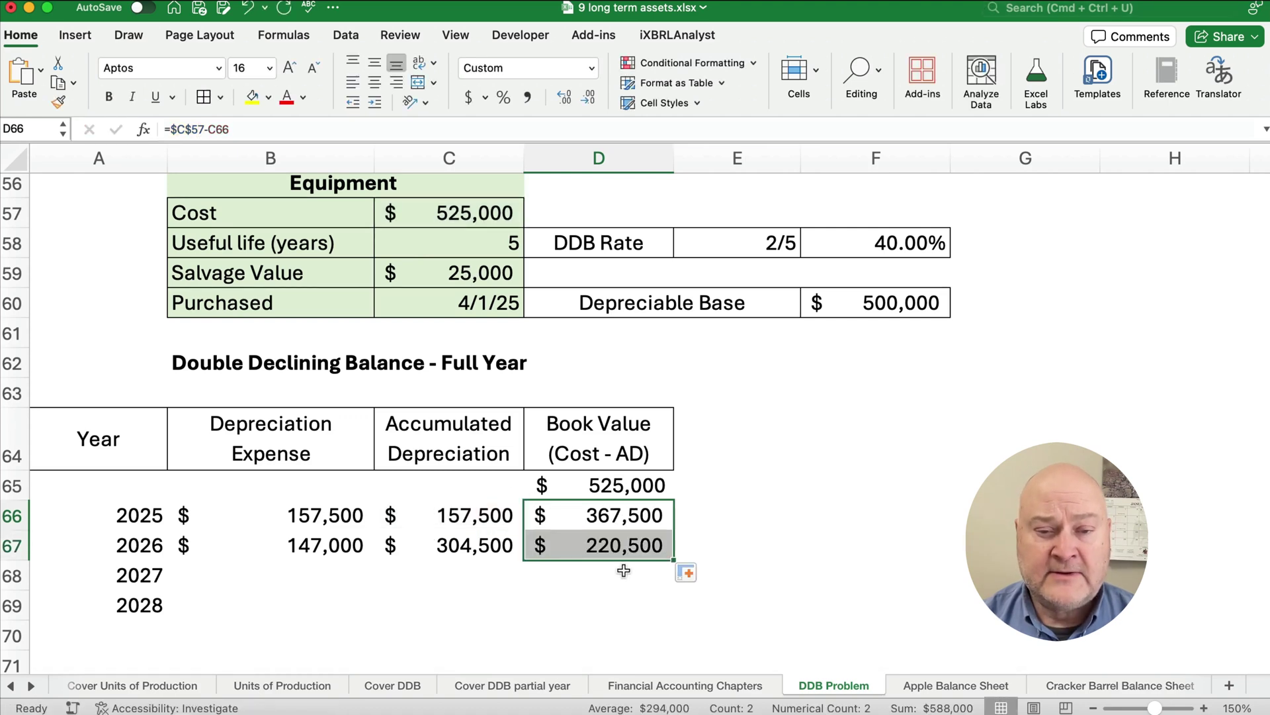
scroll(612, 572, down, 1)
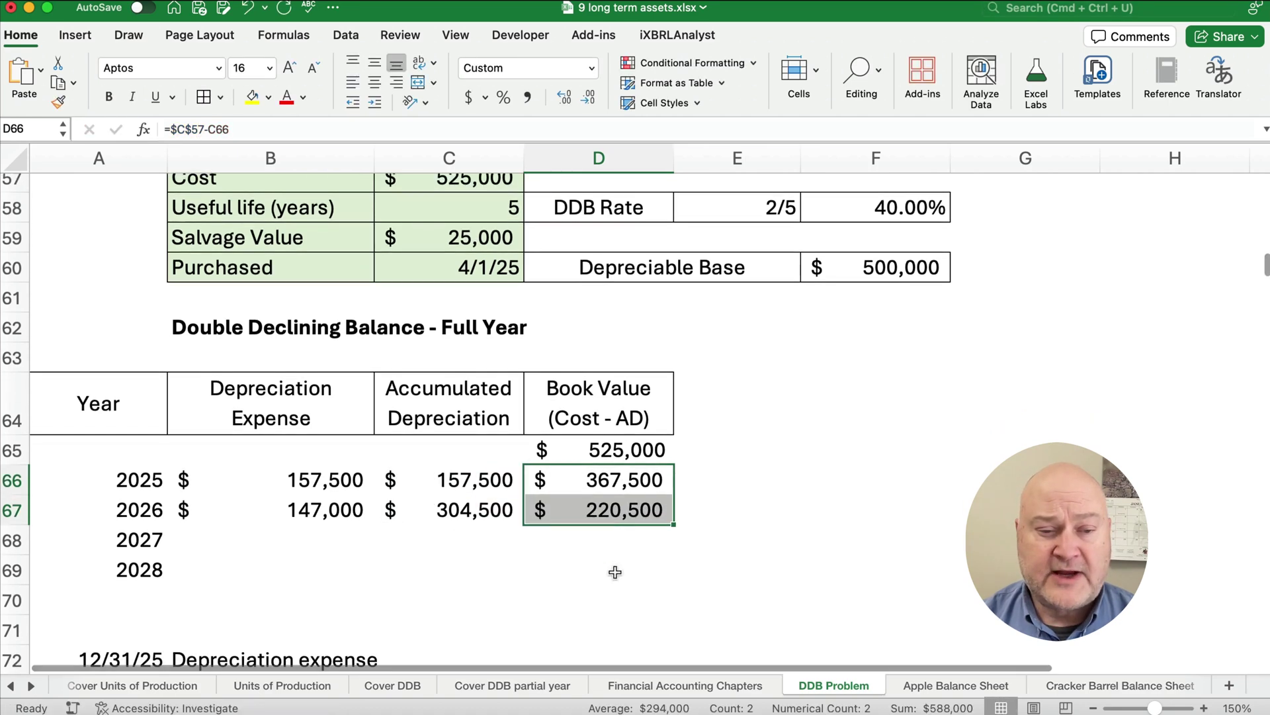
Enter 2027 depreciation expense as the 2026 book value times $F$58, giving $88,200
click(298, 537)
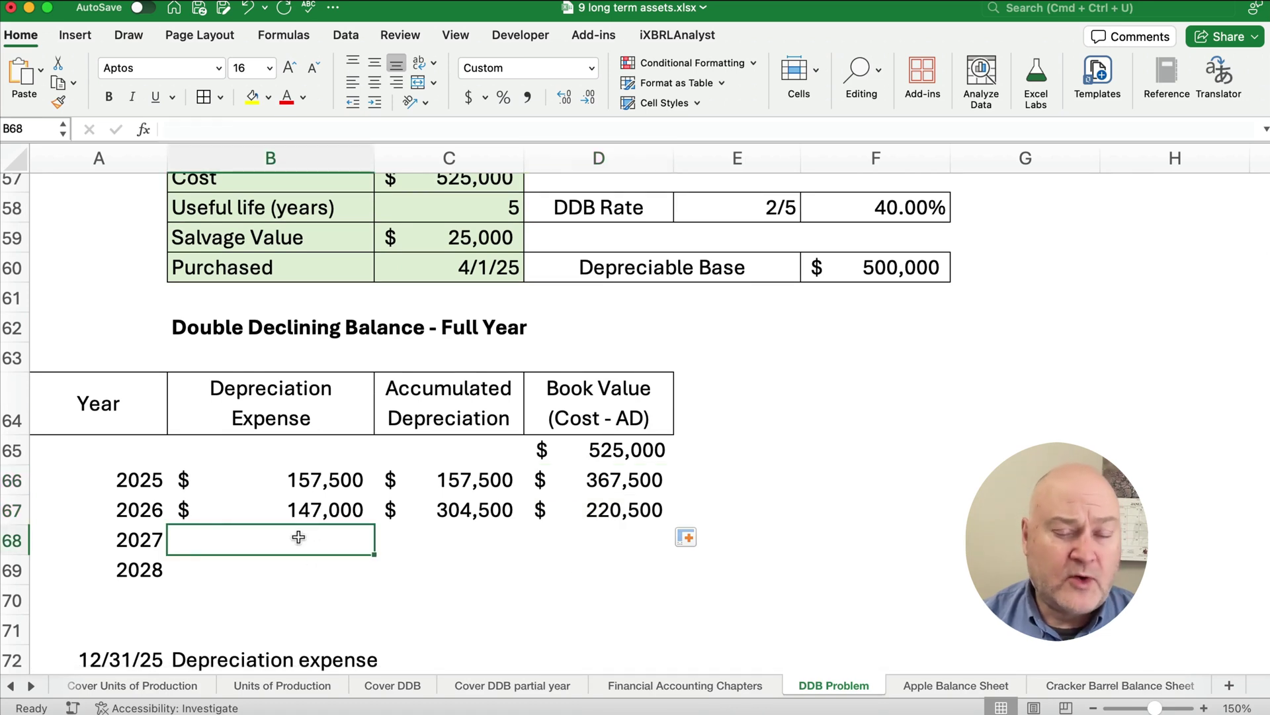
text(=)
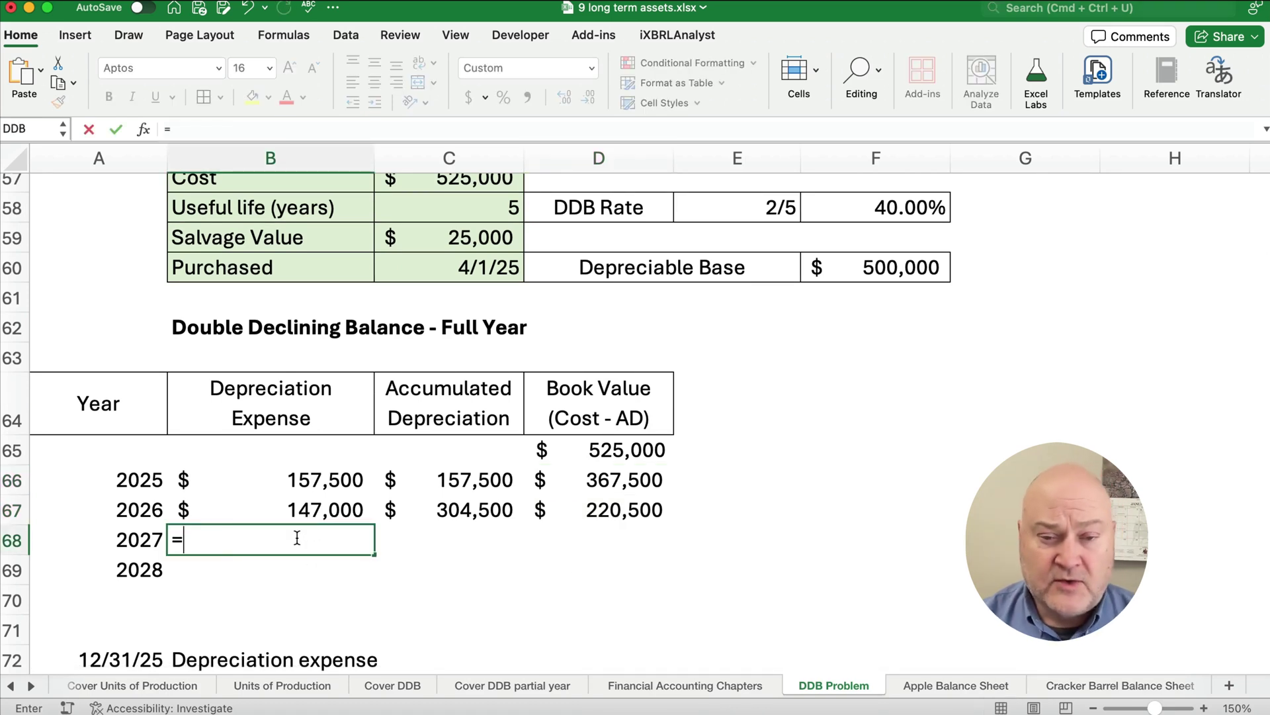
key(Right)
key(Right)
key(Up)
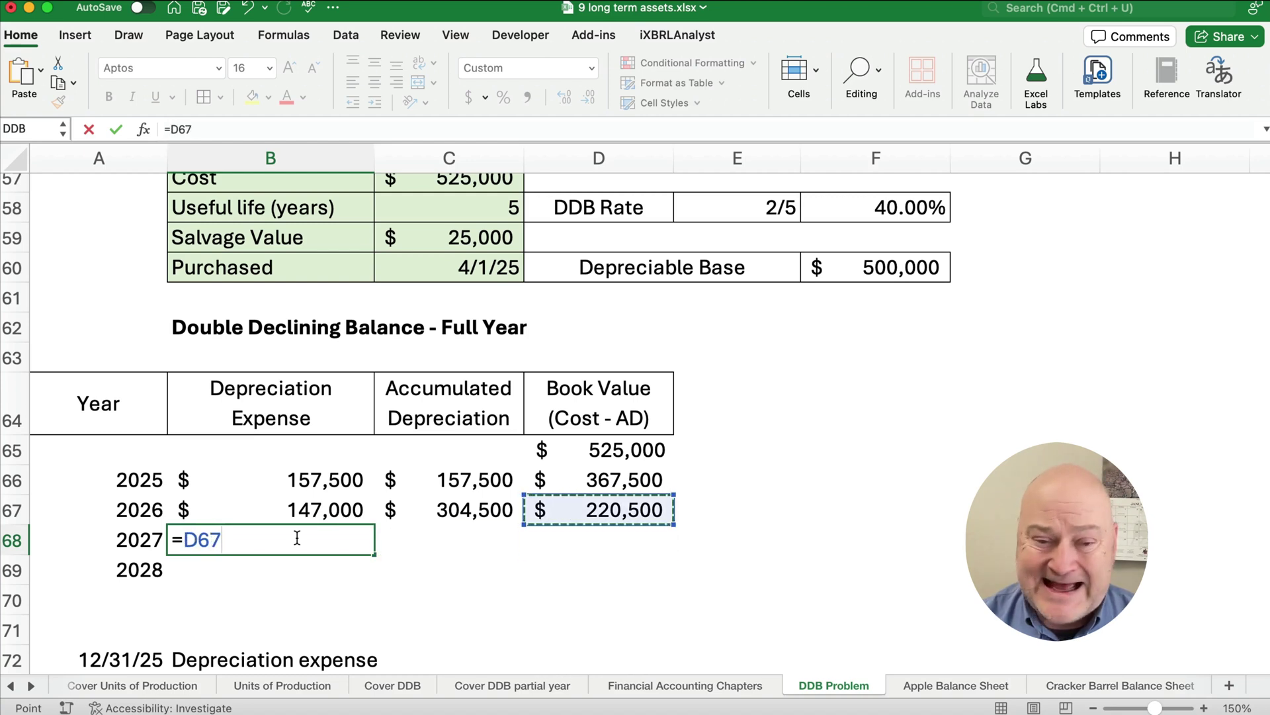
text(*)
click(855, 209)
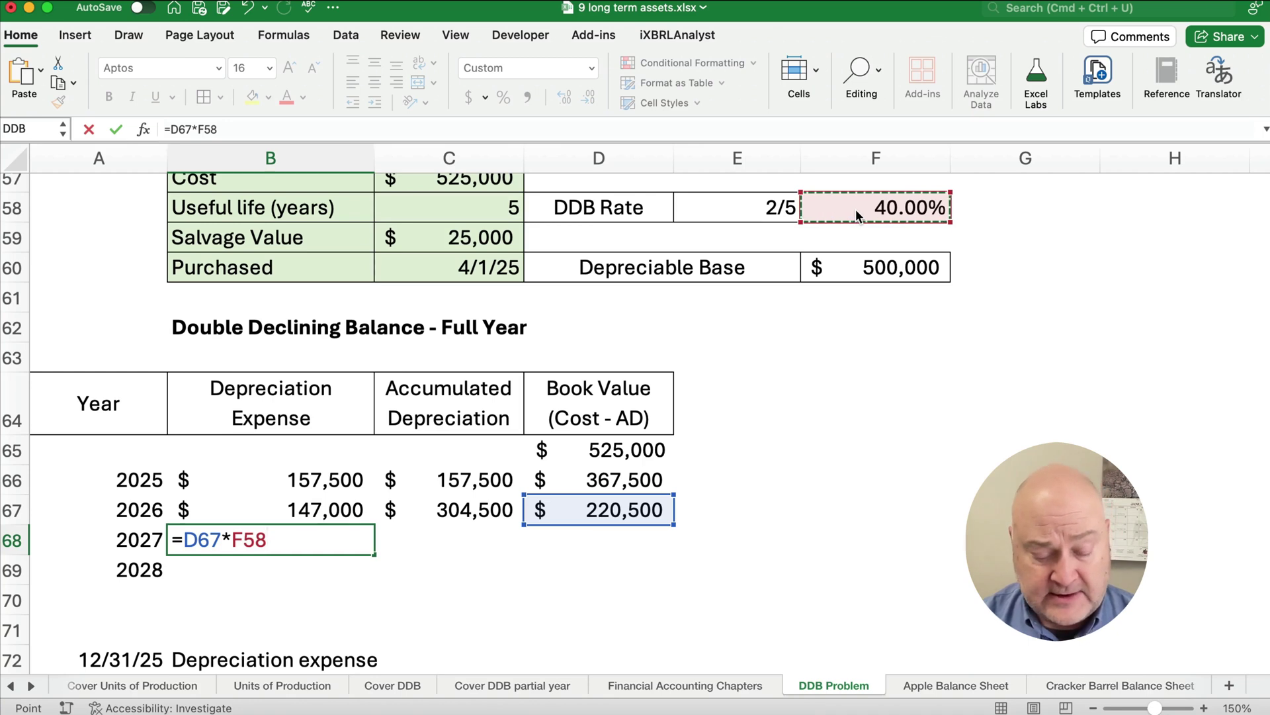
key(F4)
key(Return)
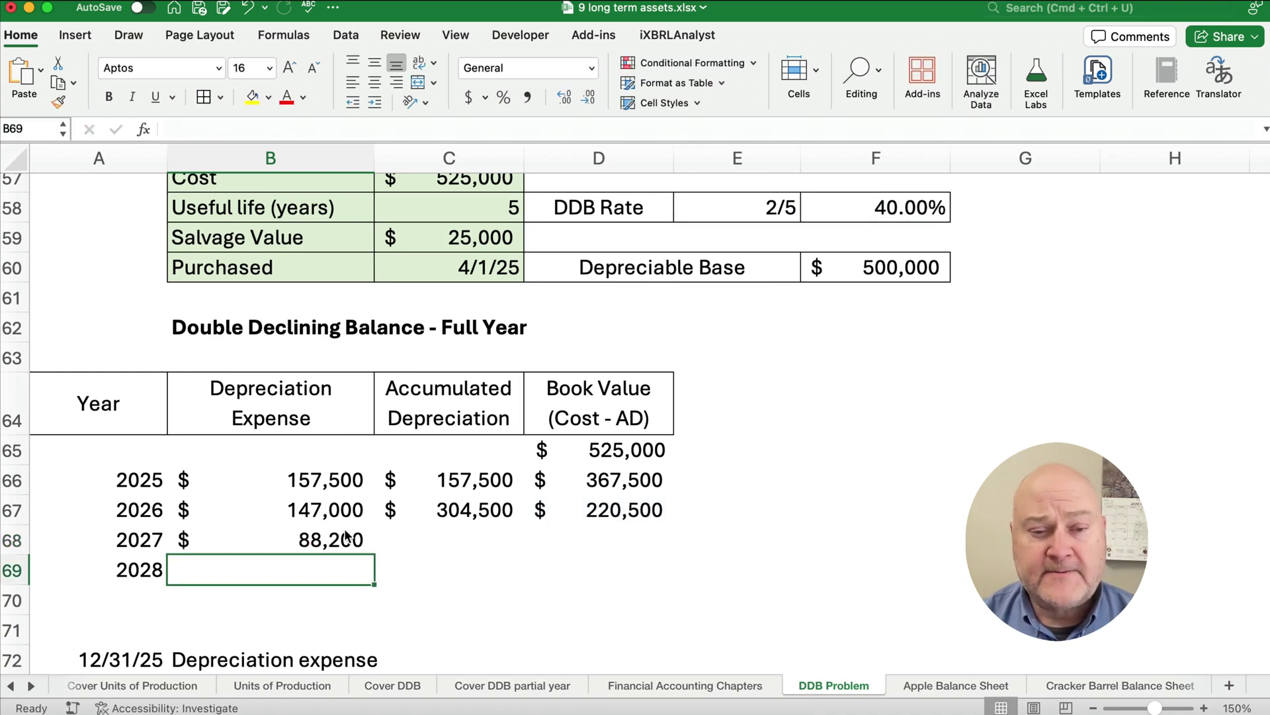
Fill accumulated depreciation and book value down to 2027: $392,700 and $132,300
click(434, 537)
click(500, 511)
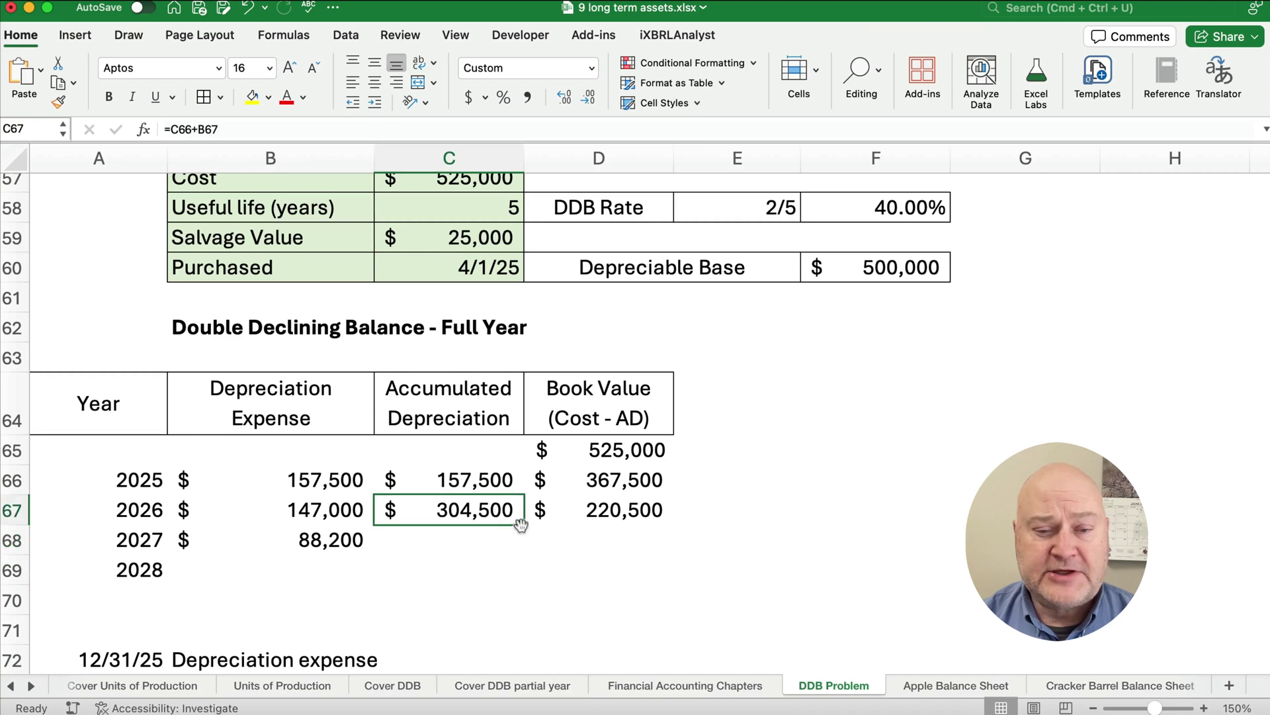
drag(525, 526, 520, 542)
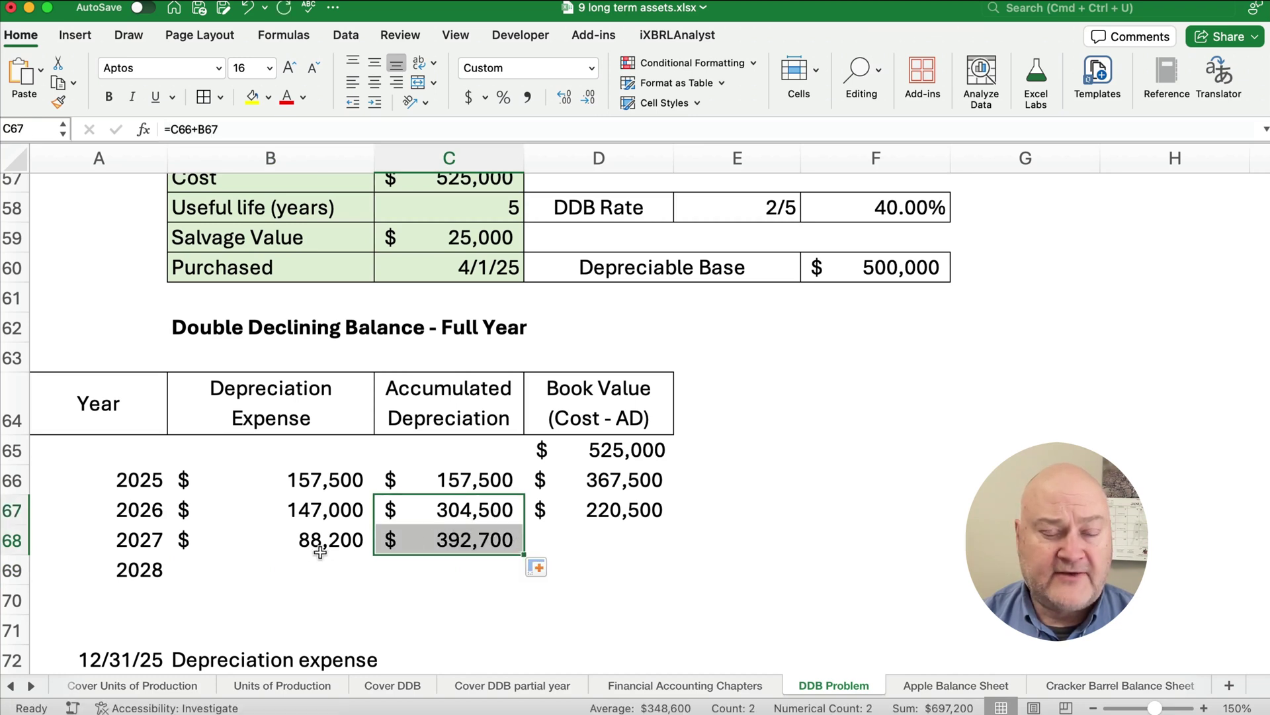
click(589, 540)
click(610, 521)
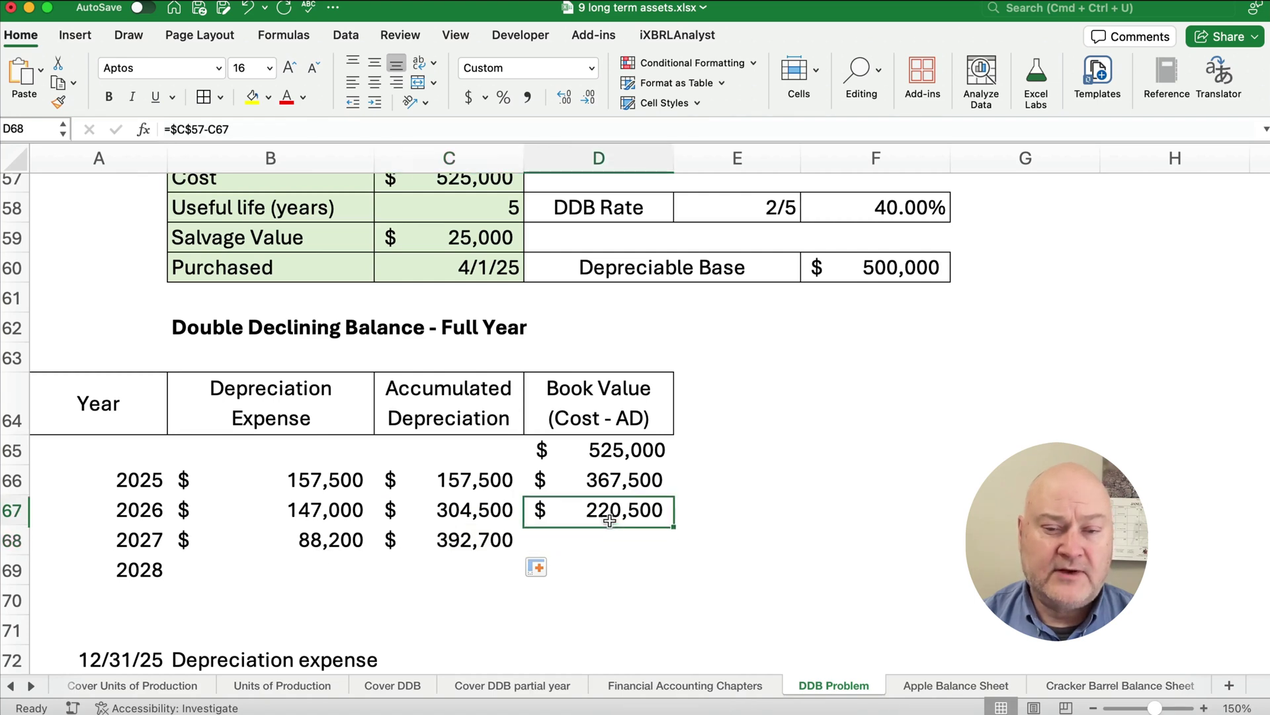
drag(676, 526, 675, 549)
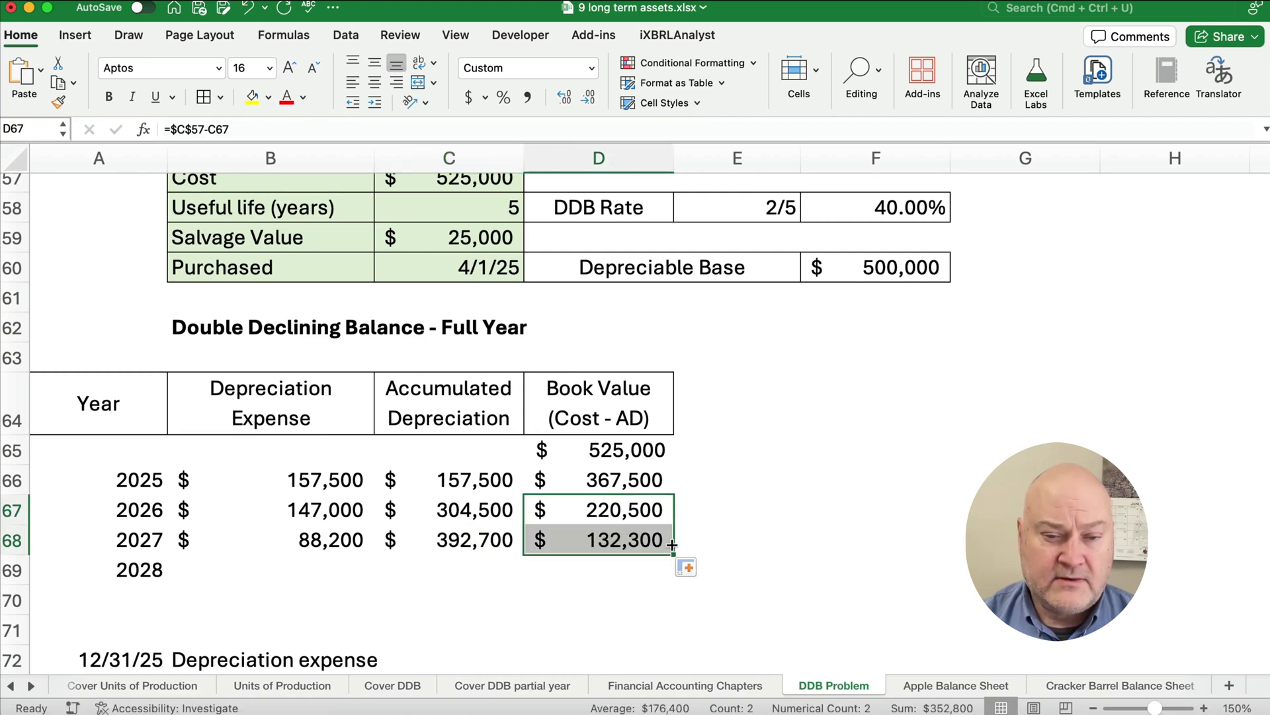
Extend all three formulas to 2028: $52,920, $445,620 and a $79,380 book value
click(289, 544)
drag(375, 556, 373, 574)
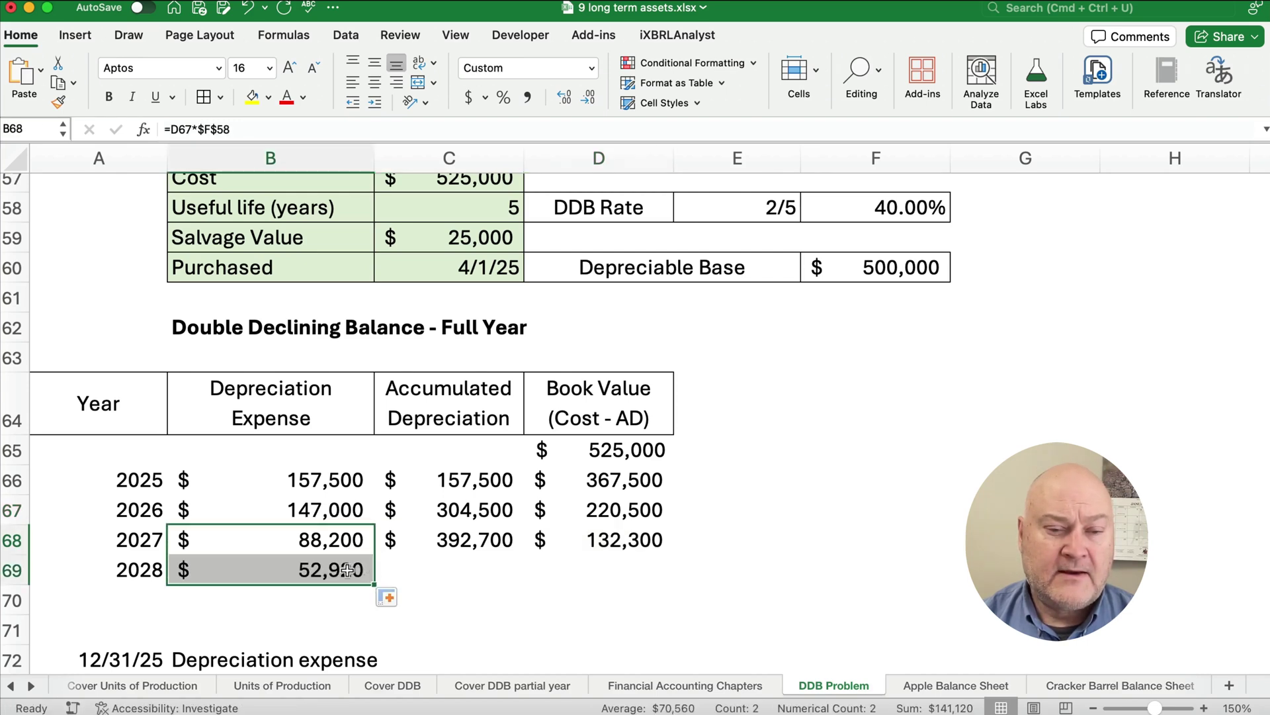
click(347, 570)
click(206, 138)
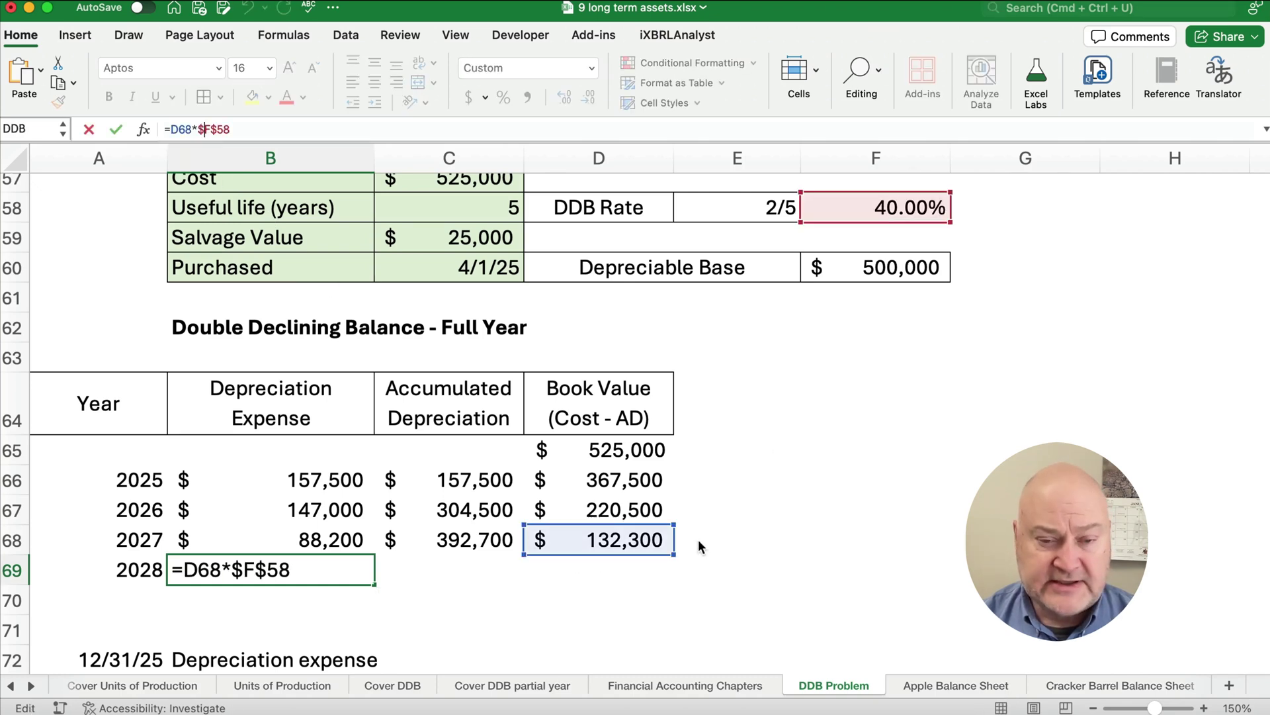
key(Escape)
click(476, 562)
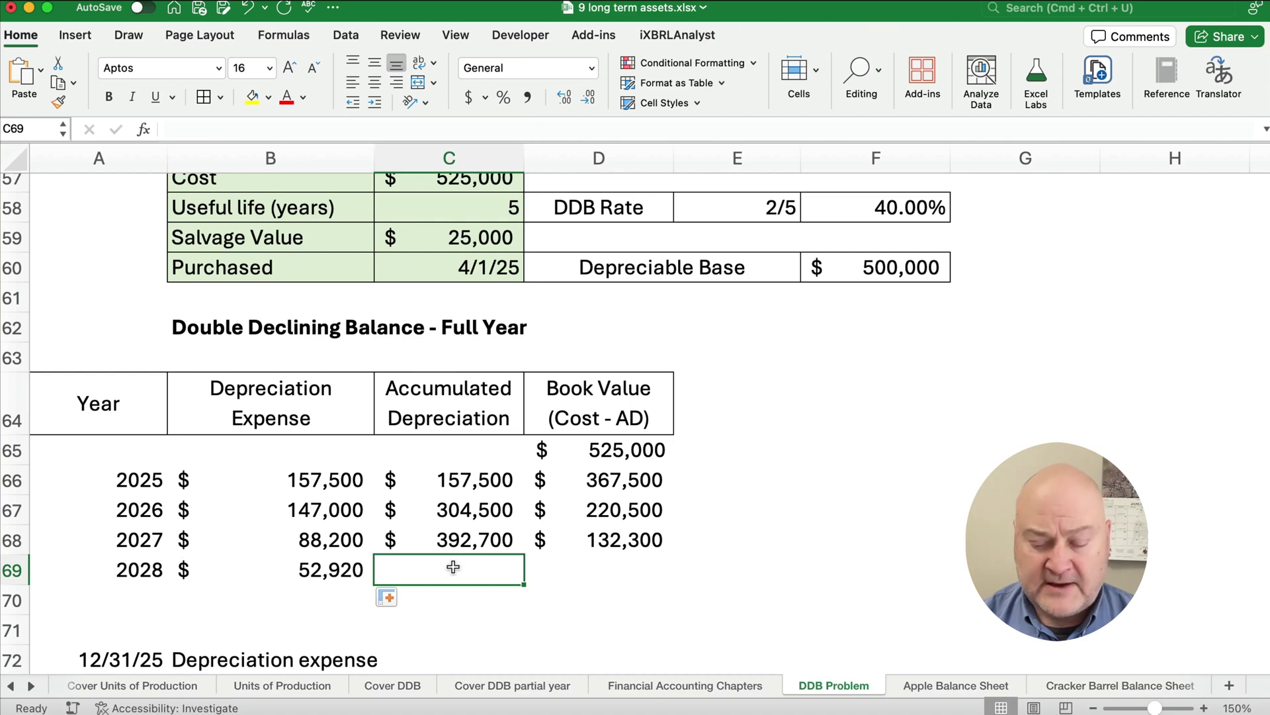
click(466, 541)
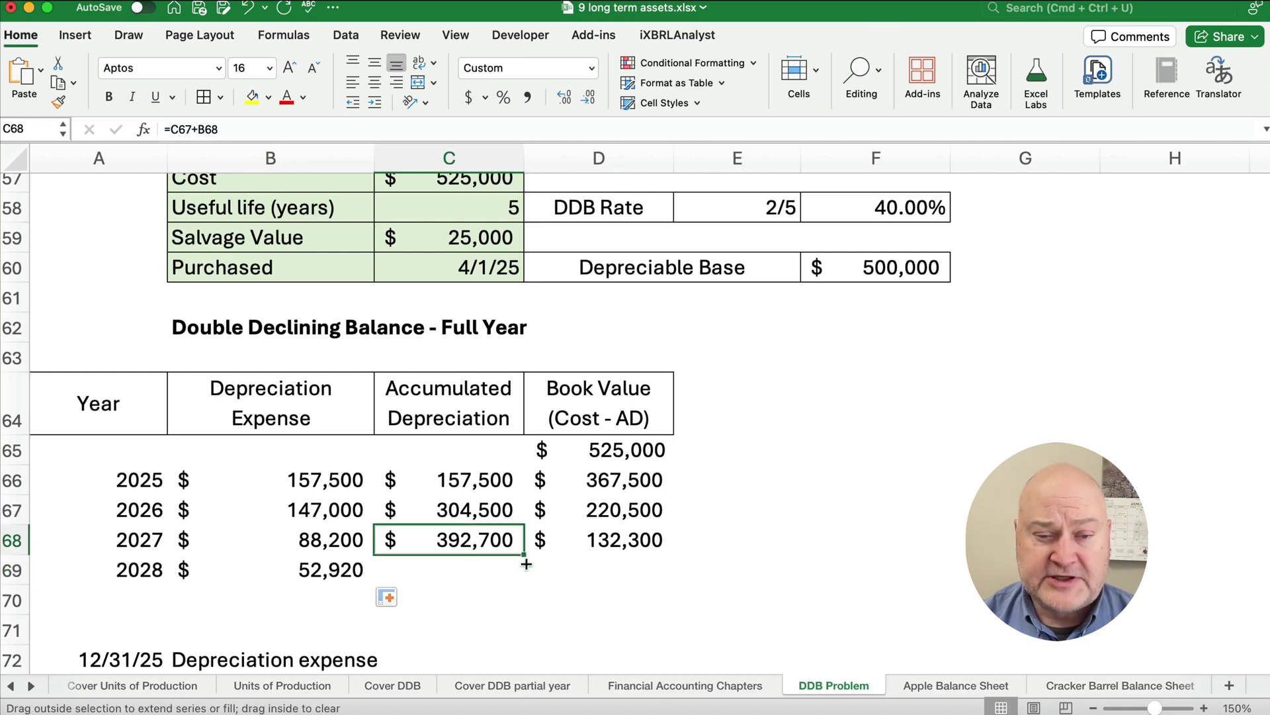
drag(526, 563, 524, 580)
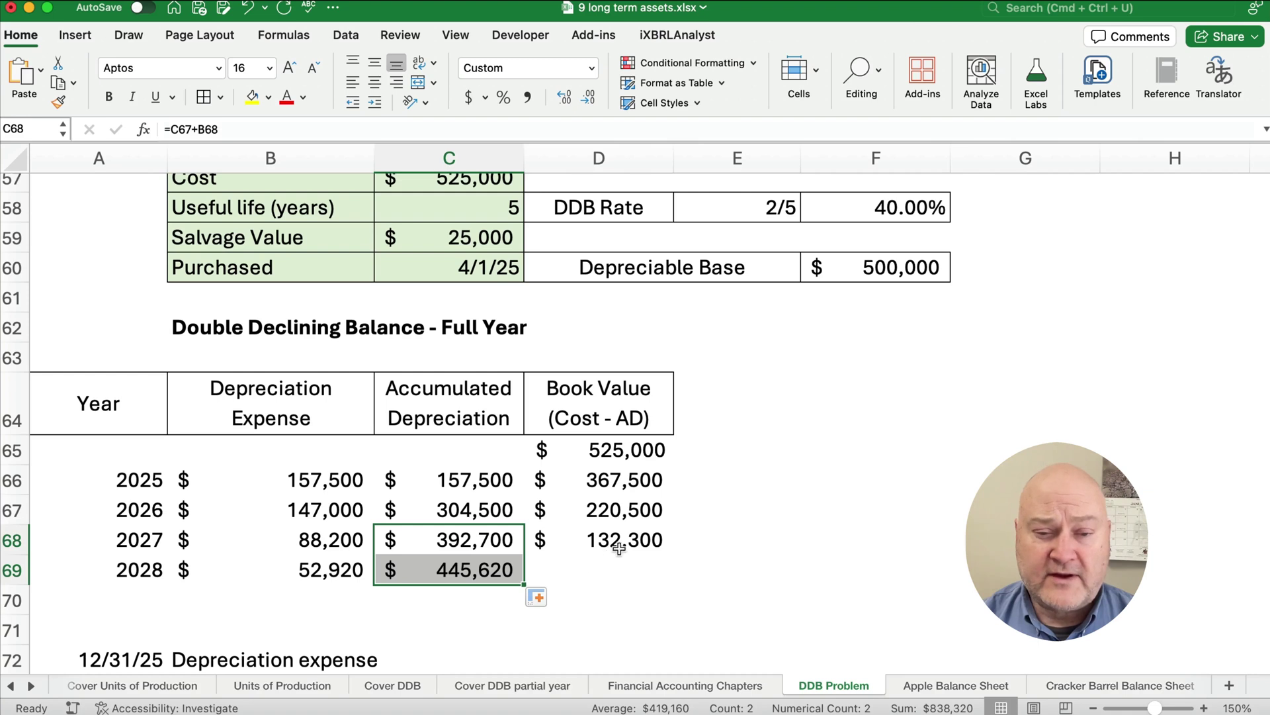
click(641, 541)
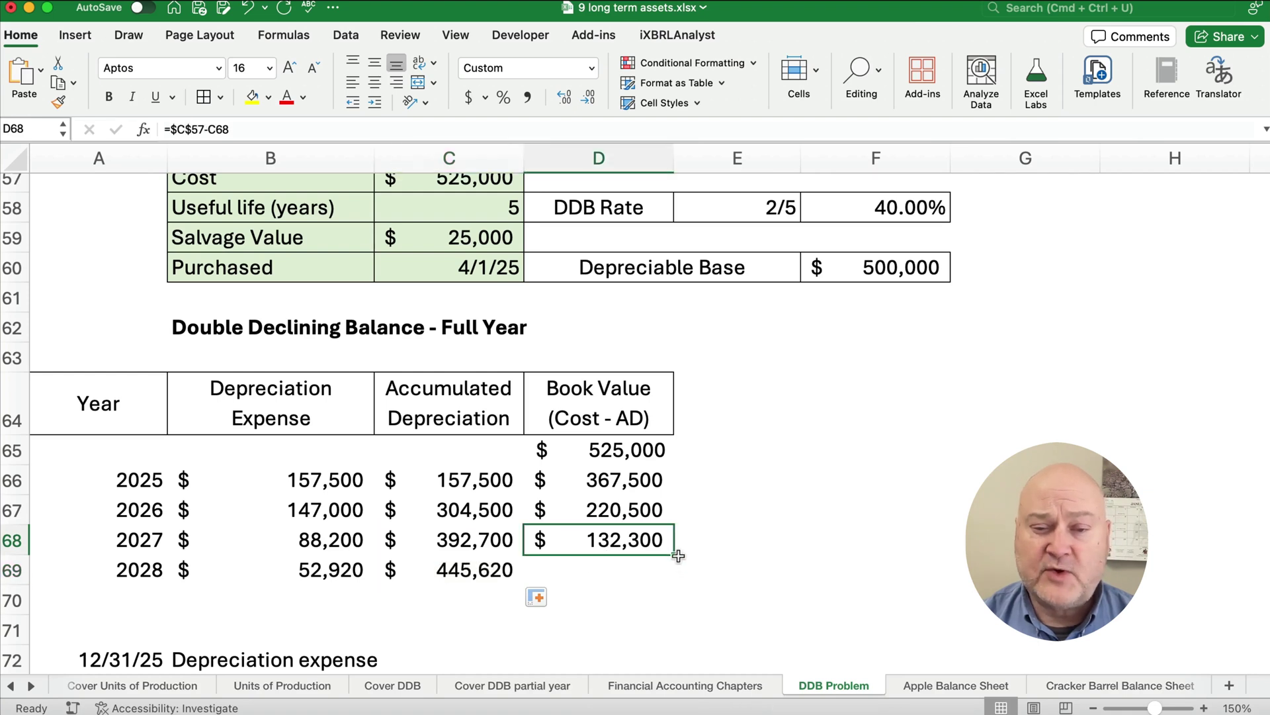
drag(676, 553, 674, 573)
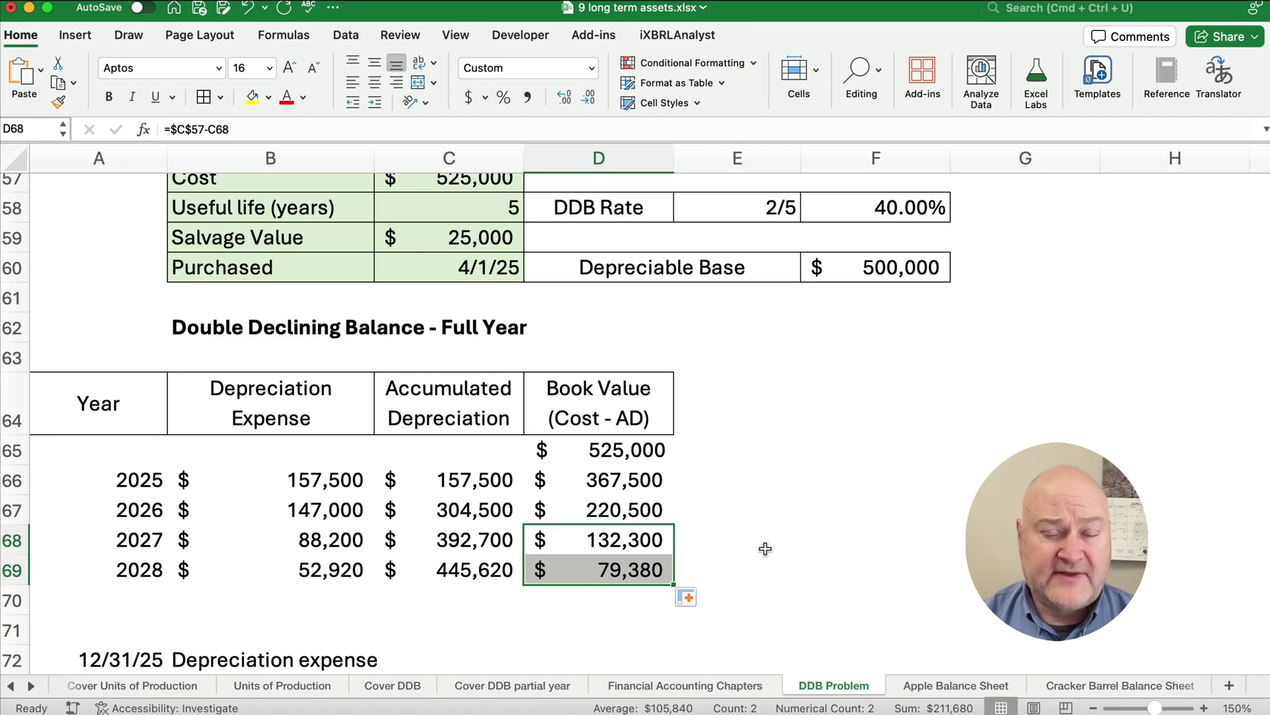
scroll(403, 622, down, 3)
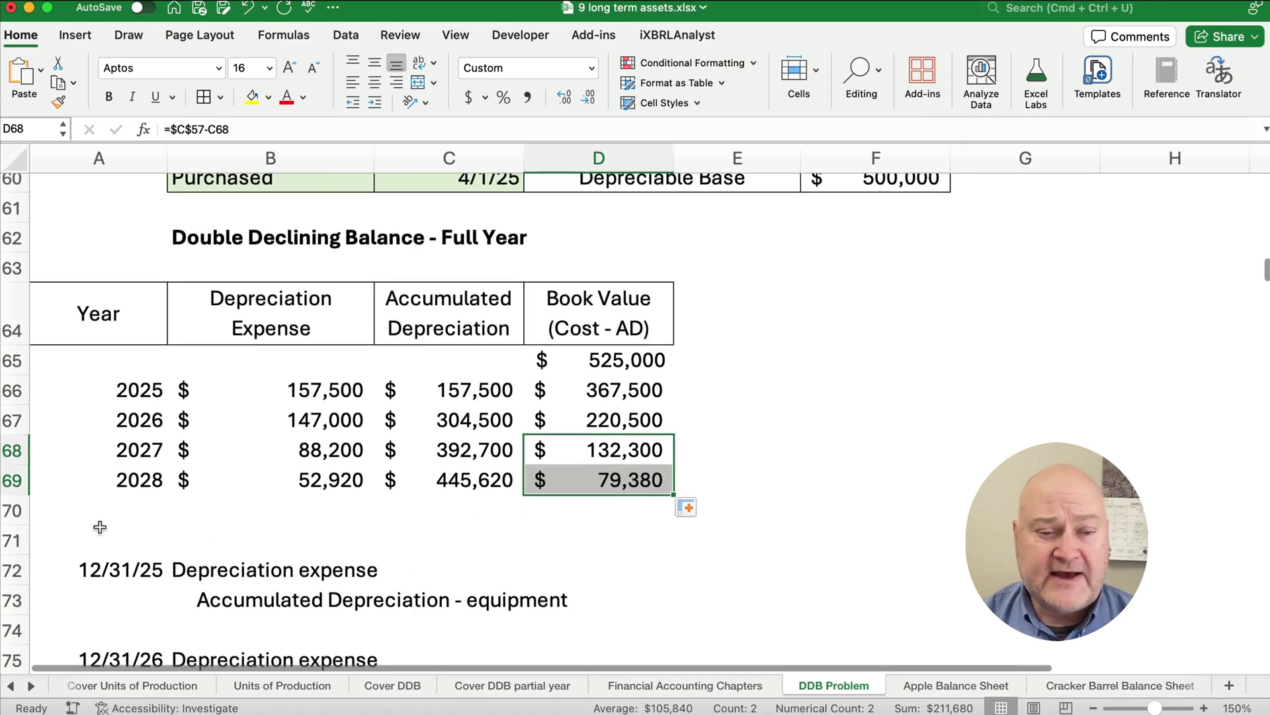
Insert a totals row below 2028 and total depreciation as =F60, showing $500,000
click(20, 540)
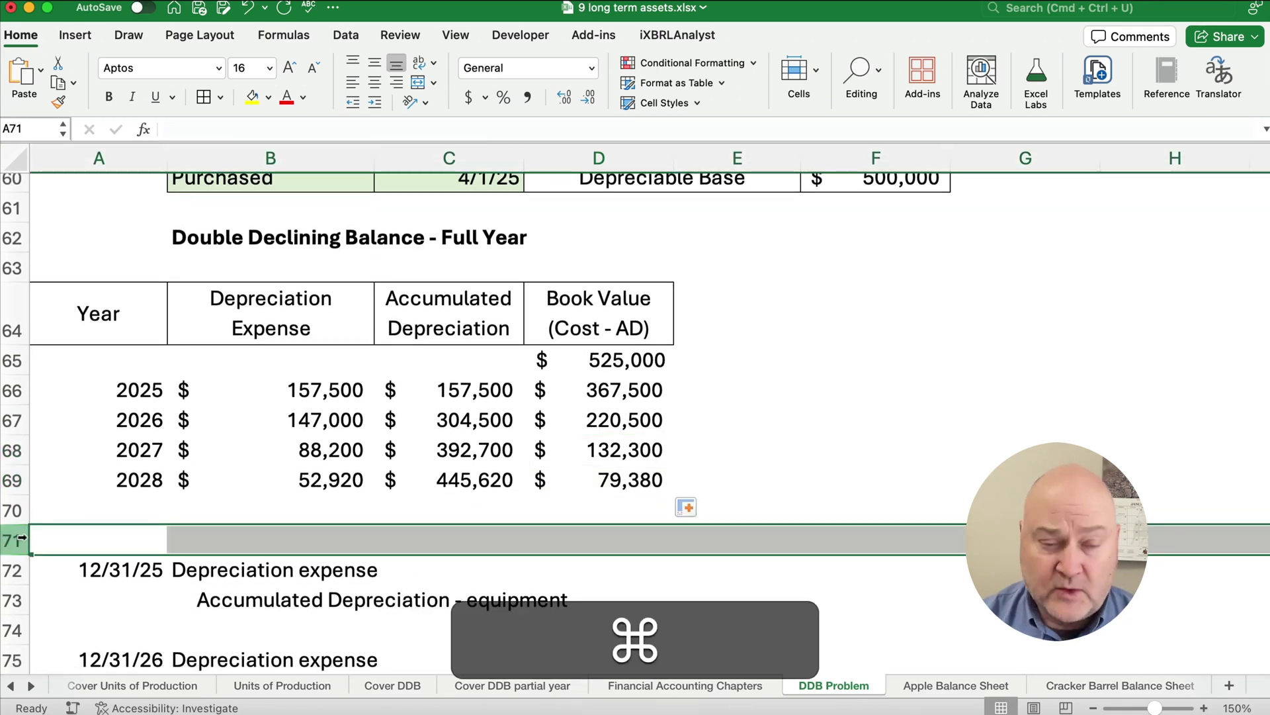
key(super+equal)
key(super+shift+equal)
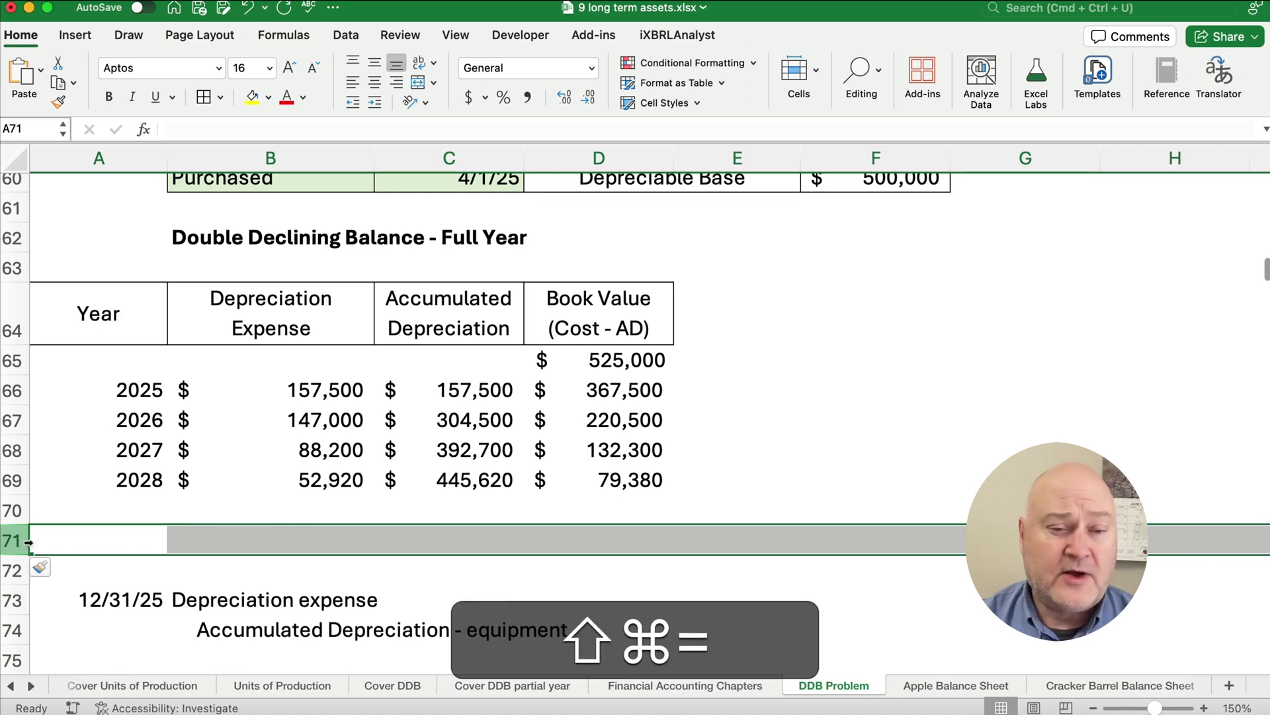
click(341, 536)
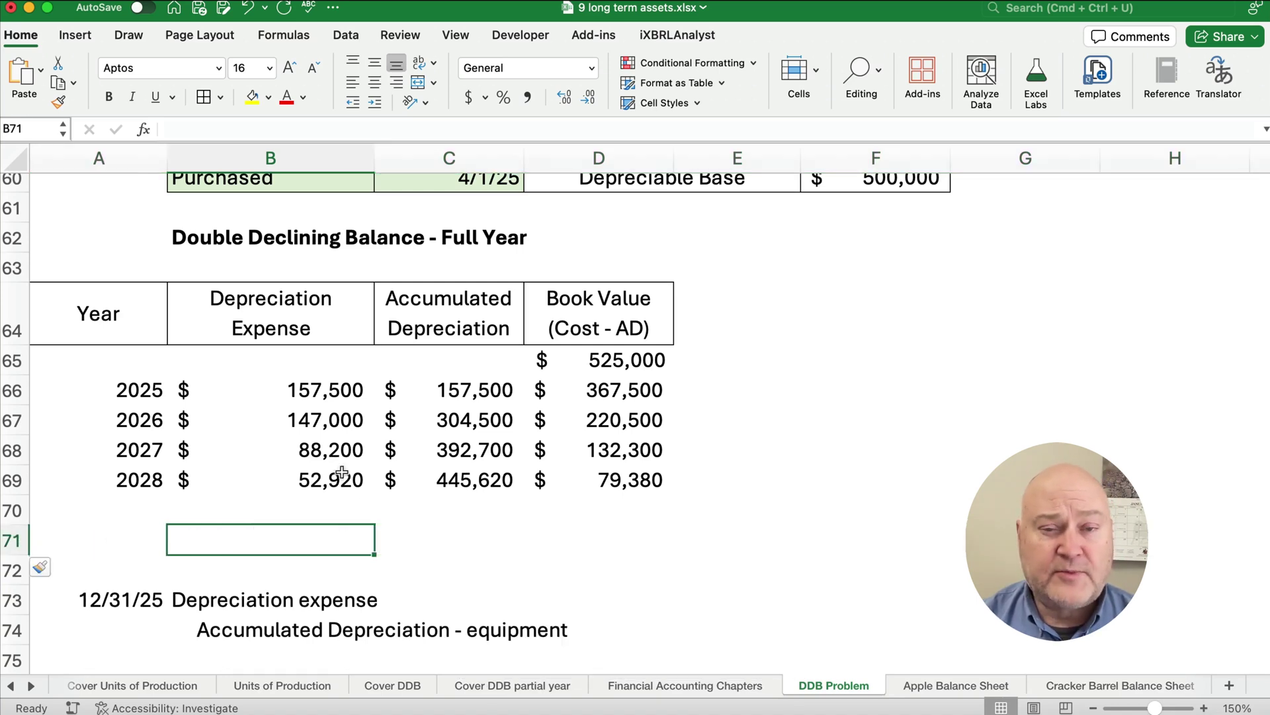
scroll(341, 471, up, 3)
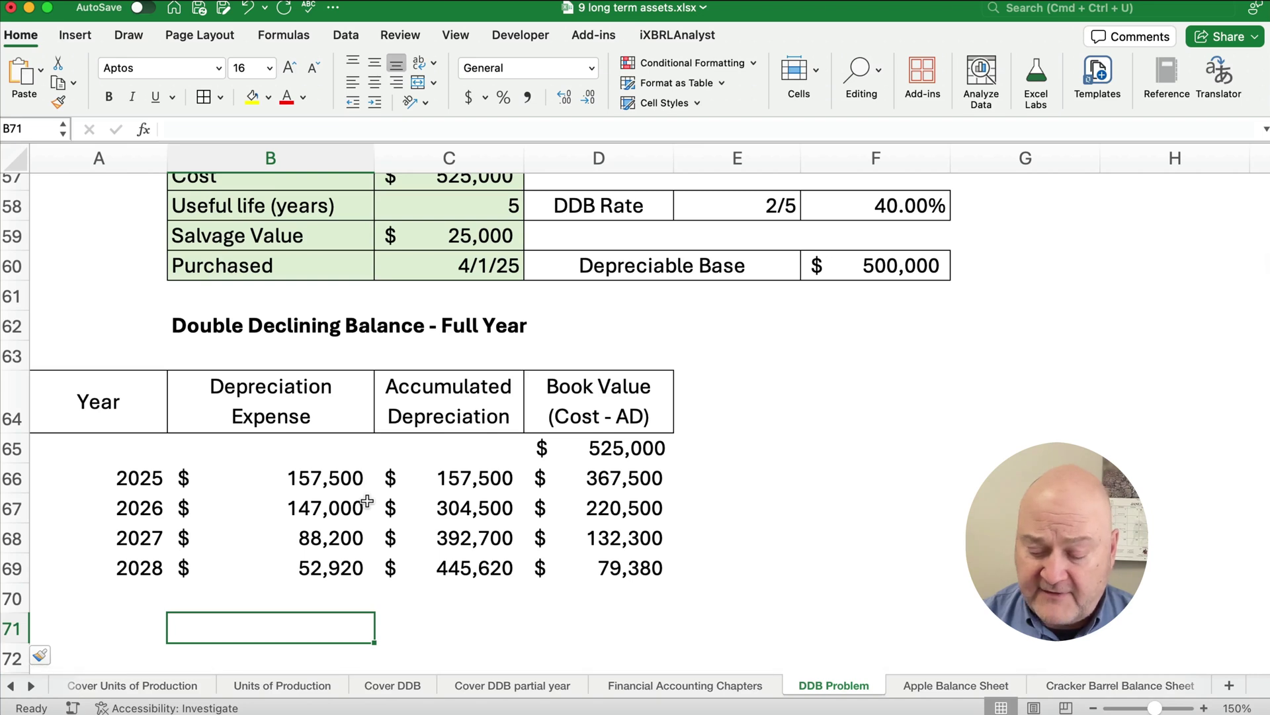
text(=)
click(857, 268)
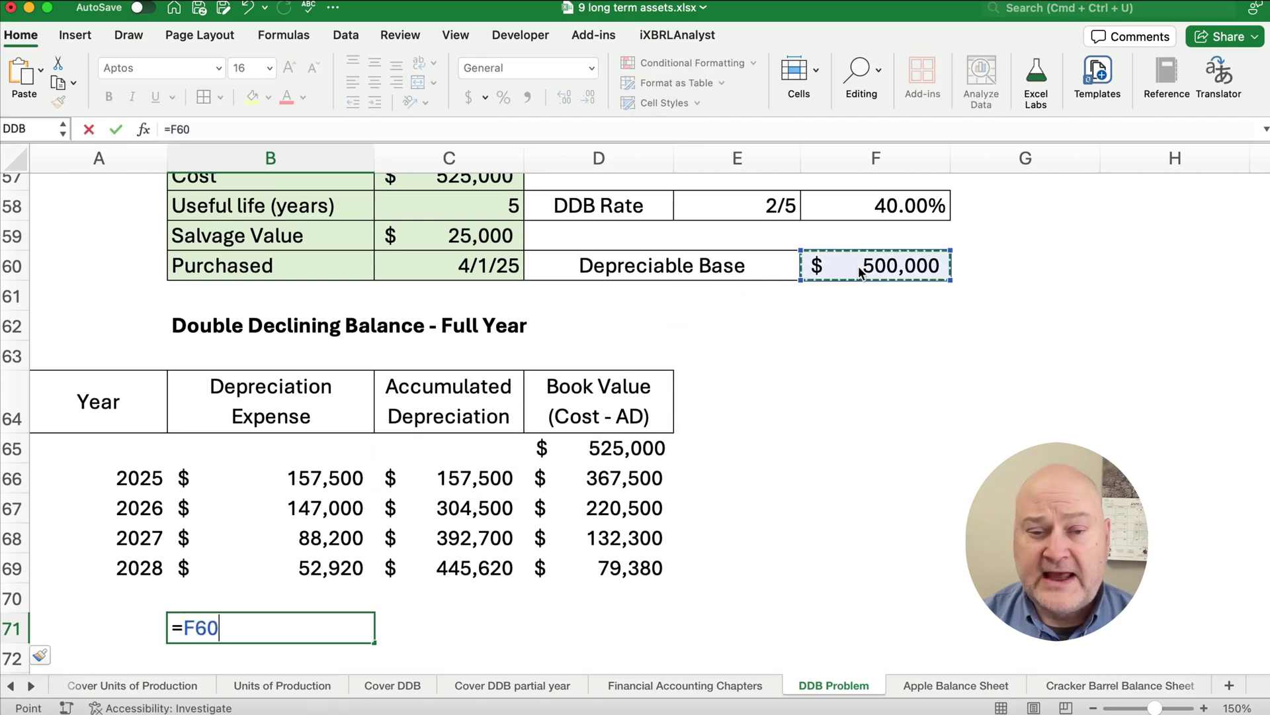
key(Return)
Set the totals row's Book Value to =C59, showing the $25,000 salvage value
key(Up)
key(Right)
key(Right)
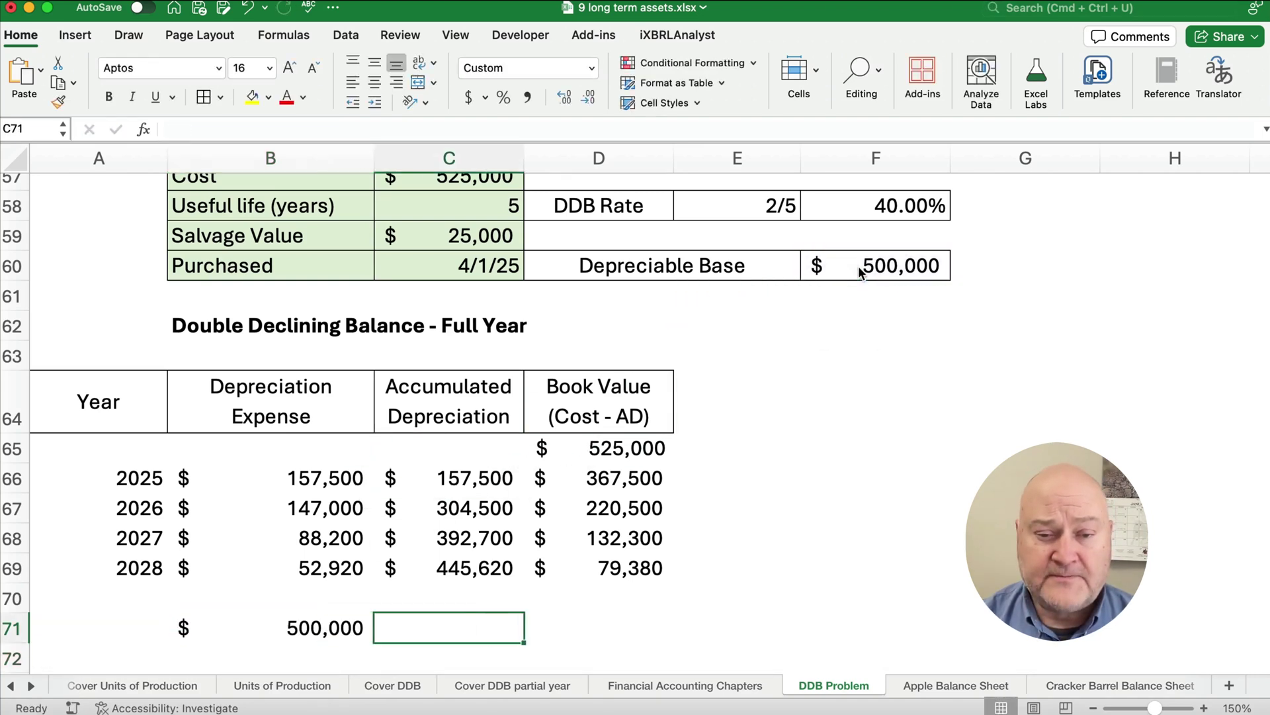
key(Left)
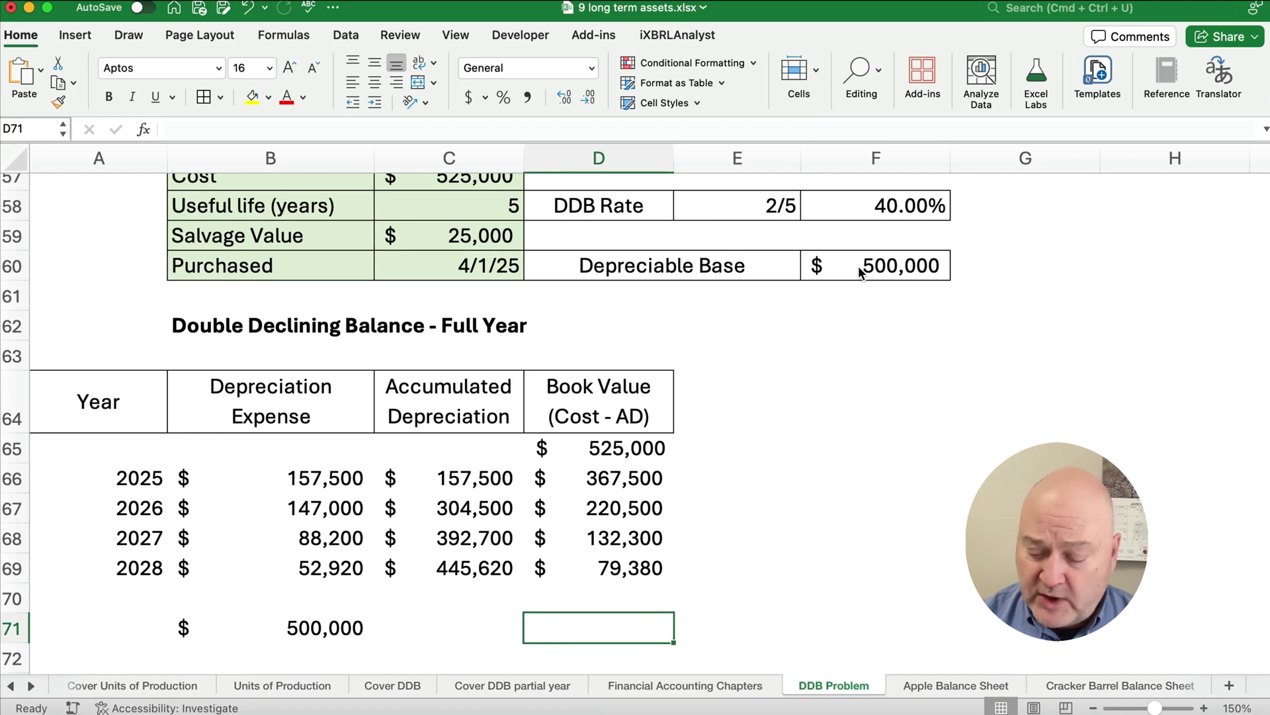
text(=)
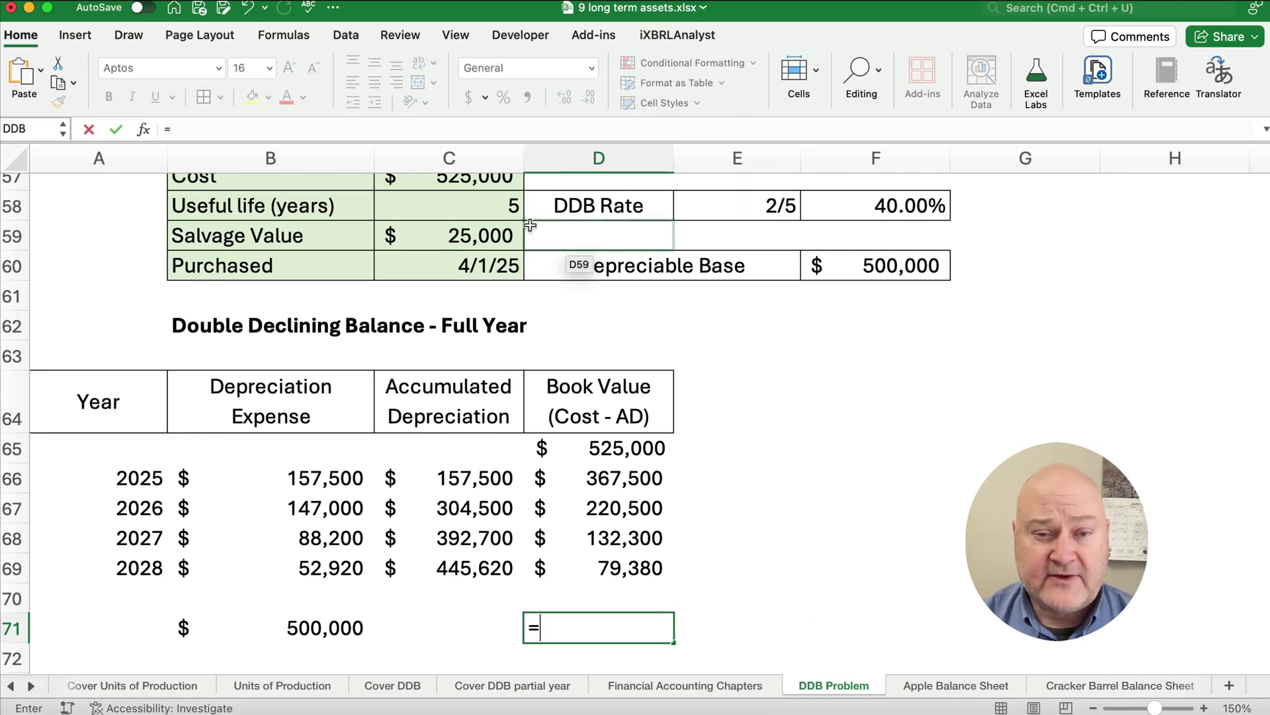
click(498, 236)
key(Return)
scroll(383, 324, down, 3)
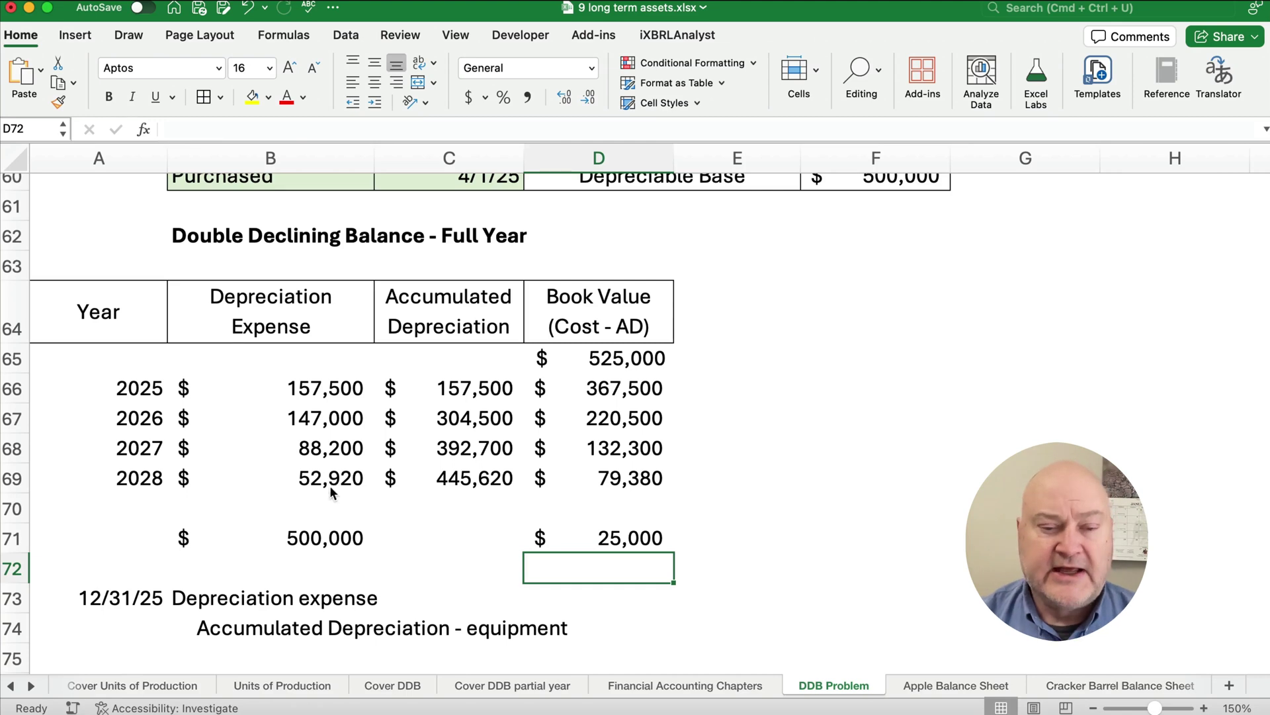
scroll(311, 522, down, 4)
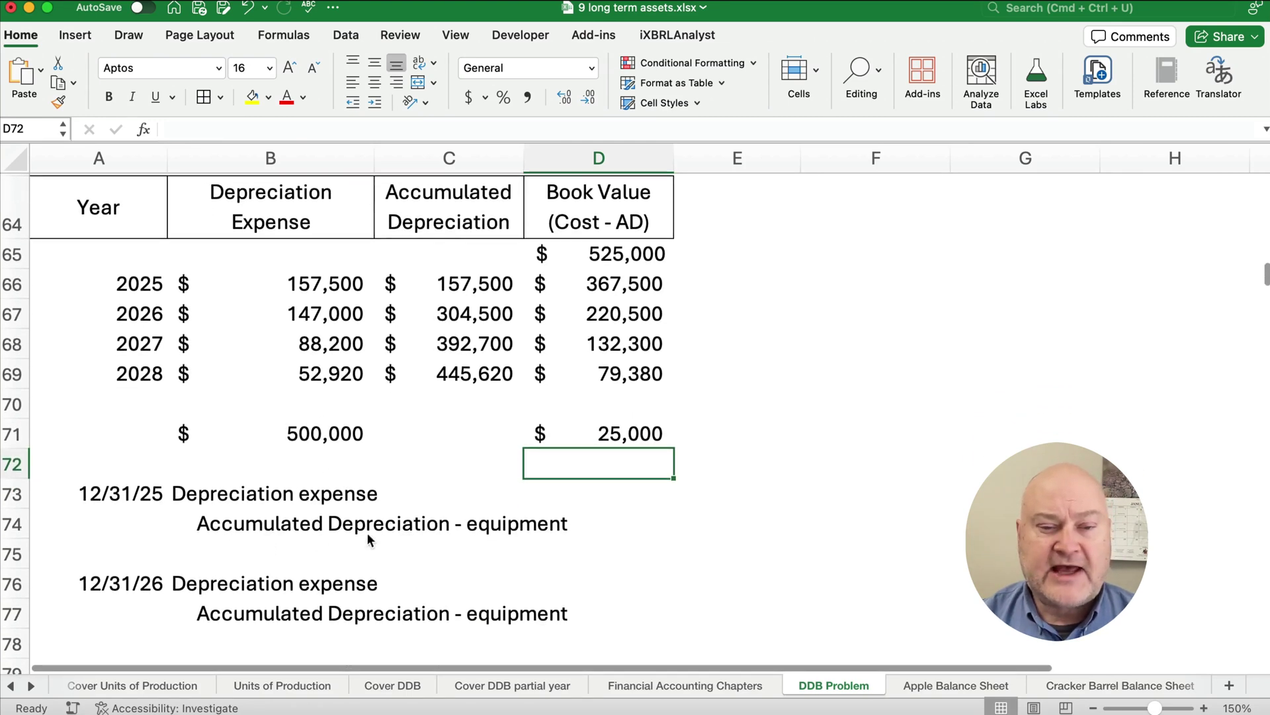
Record the 12/31/25 entry: debit =B66 in D73 and credit =D73 in E74, 157,500
click(530, 501)
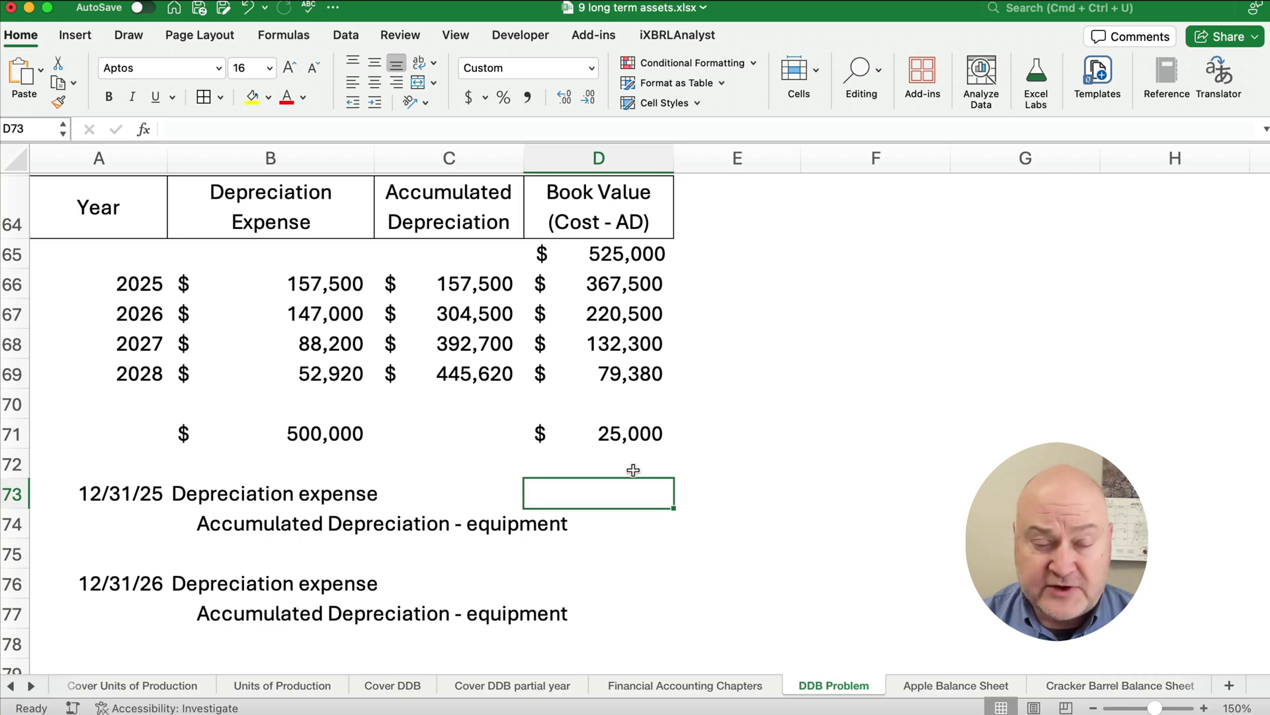
text(=)
click(325, 288)
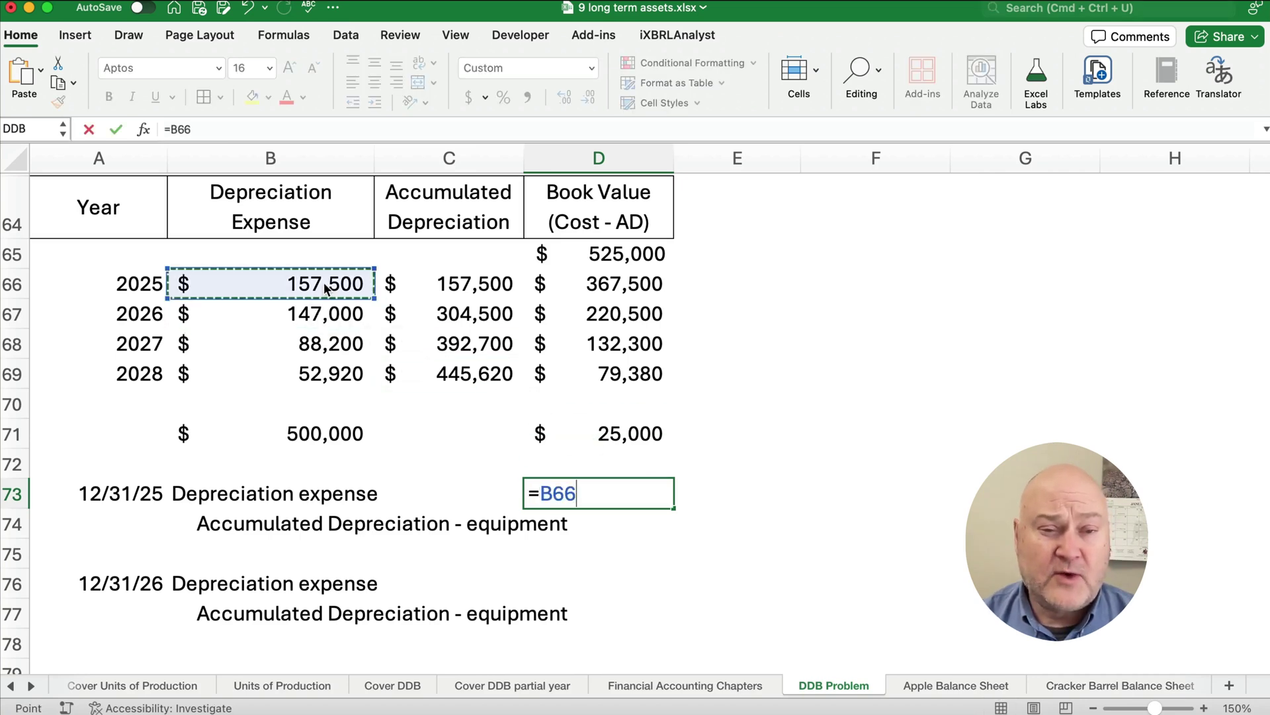
key(Return)
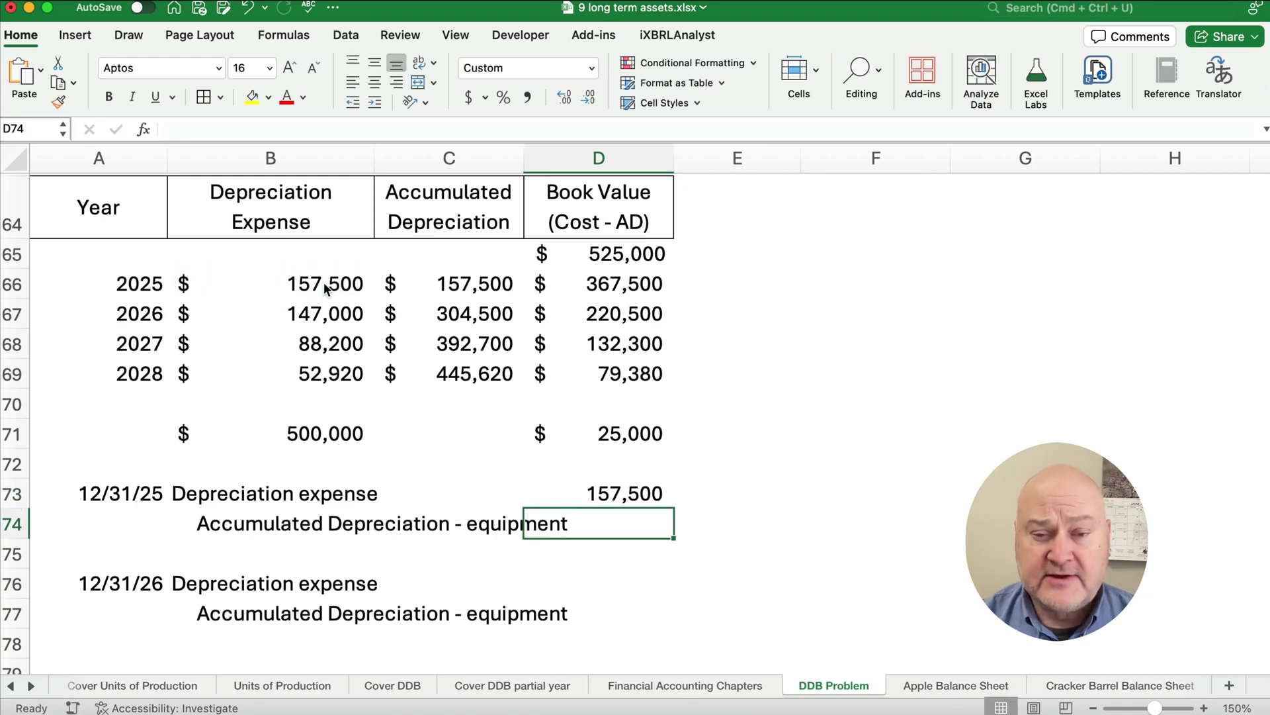
key(Right)
text(=)
key(Left)
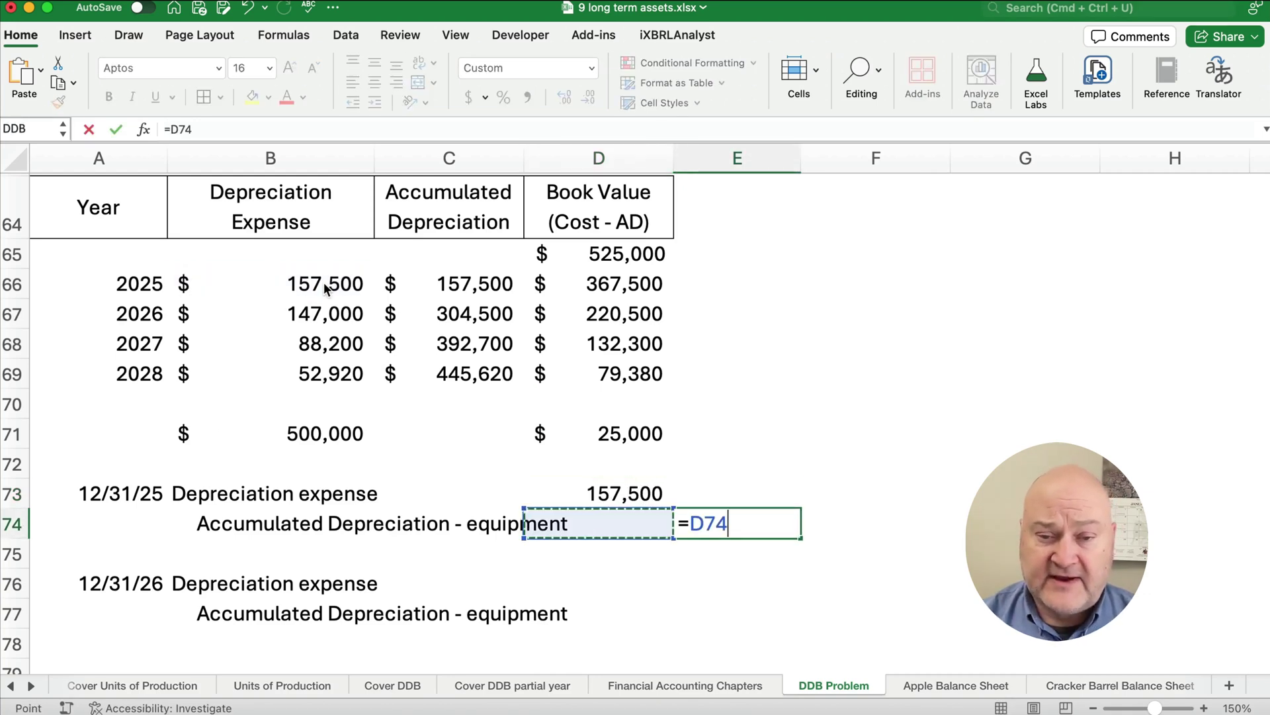
key(Up)
key(Return)
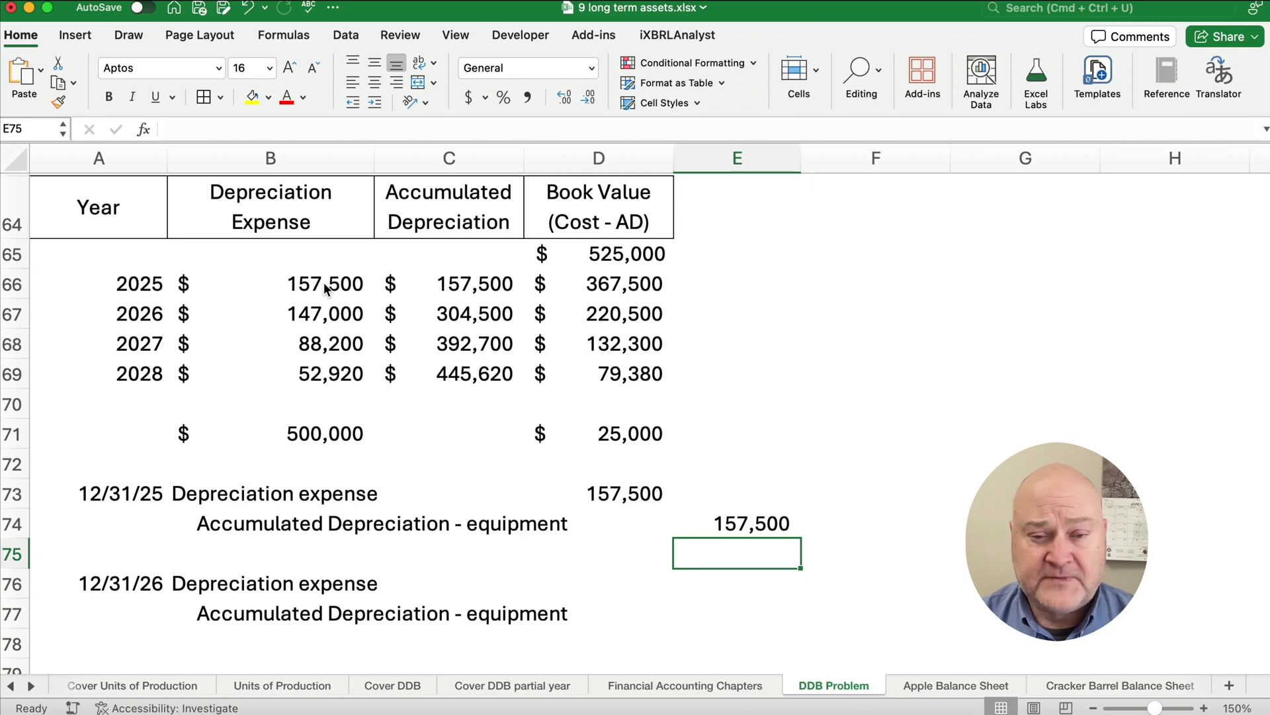
Record the 12/31/26 entry: debit =B67 in D76 and credit =D76 in E77, 147,000
key(Down)
key(Left)
text(=)
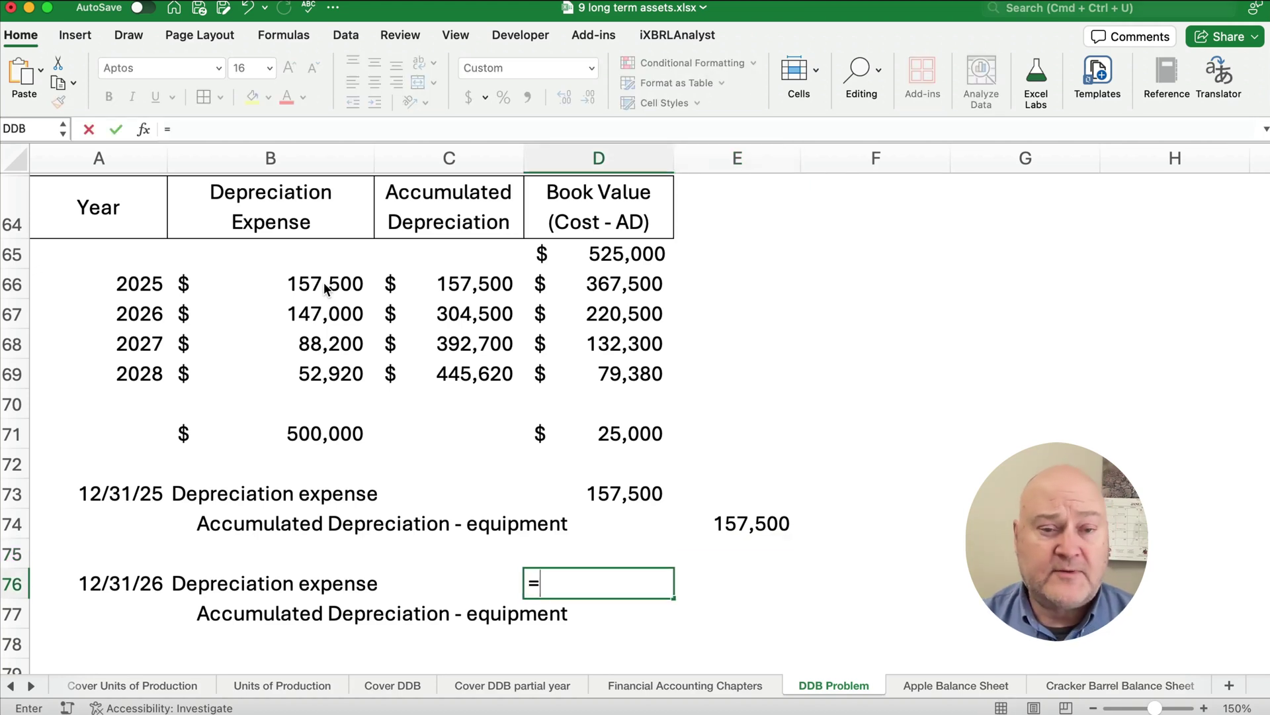
click(323, 316)
key(Return)
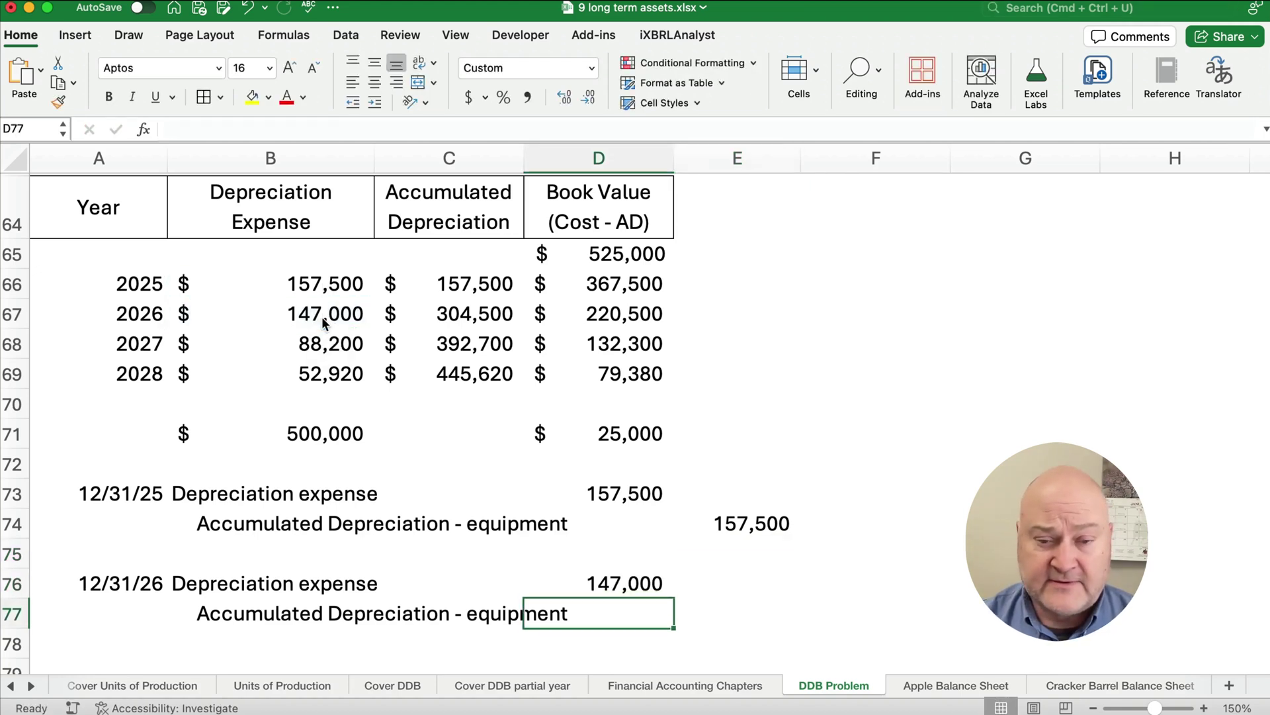
click(739, 605)
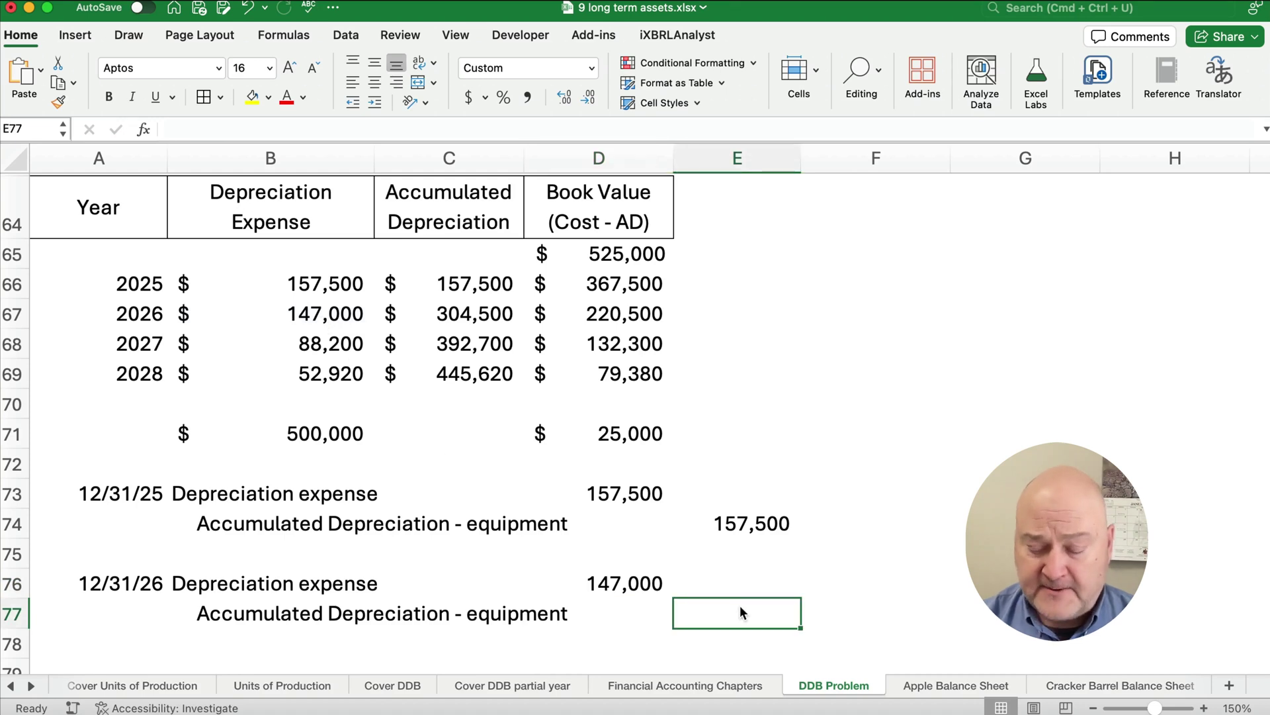
text(=)
key(Left)
key(Up)
key(Return)
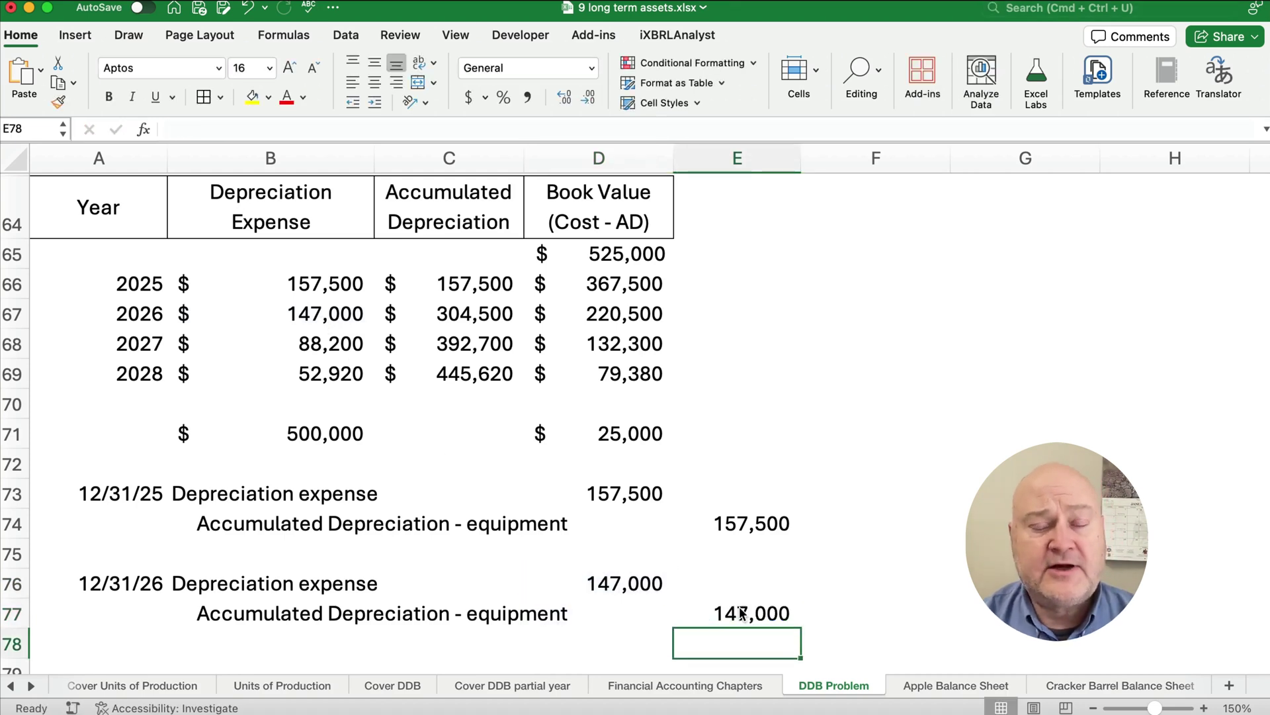